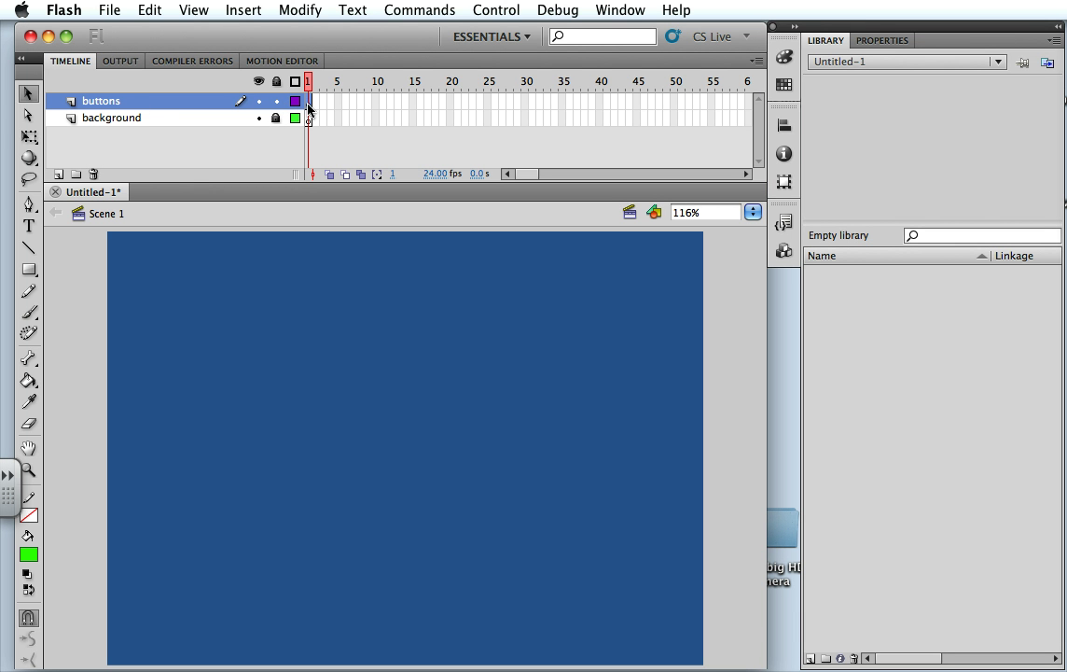
- Create a new symbol named redBoxButton with the type Button
{"action": "left_click", "coordinate": [242, 10]}
{"action": "left_click", "coordinate": [271, 31]}
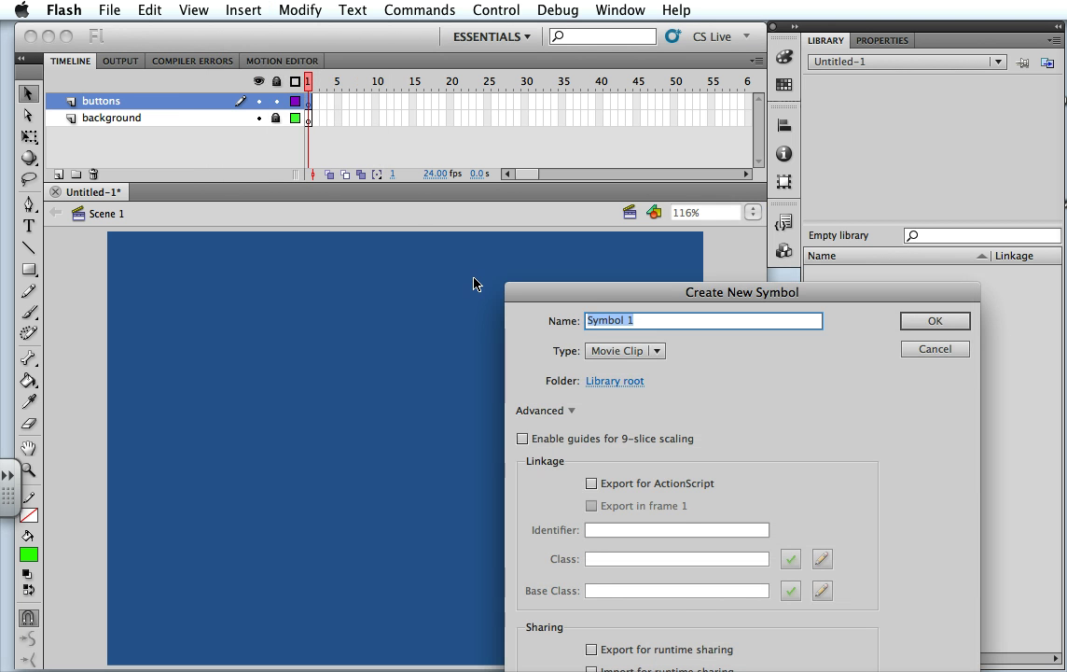
{"action": "left_click_drag", "start_coordinate": [501, 292], "coordinate": [345, 102]}
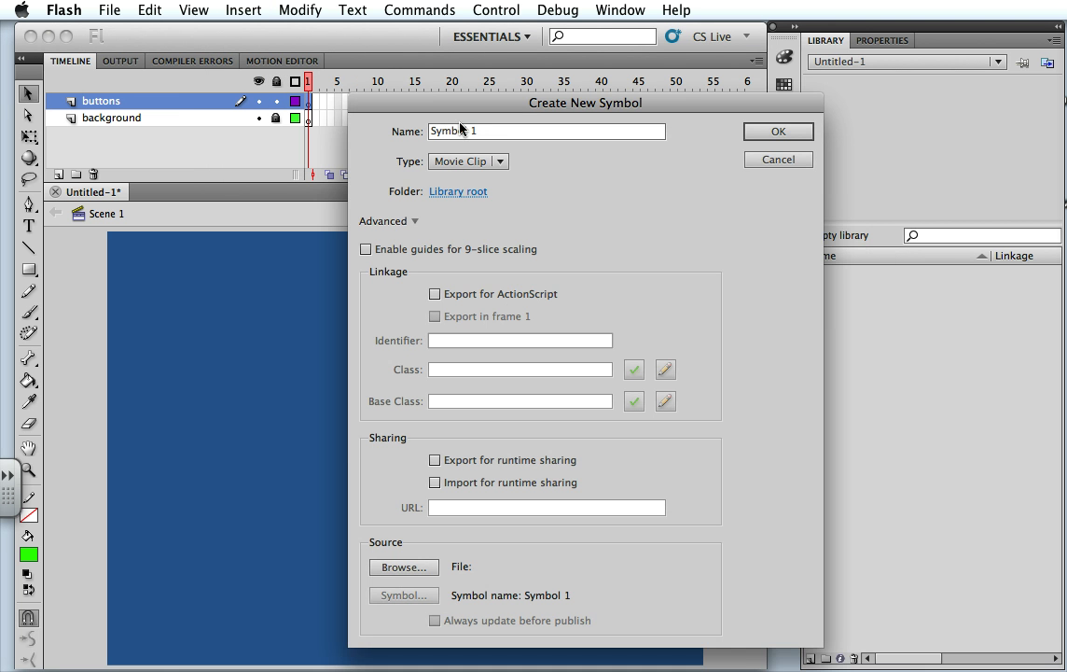
{"action": "type", "text": "my"}
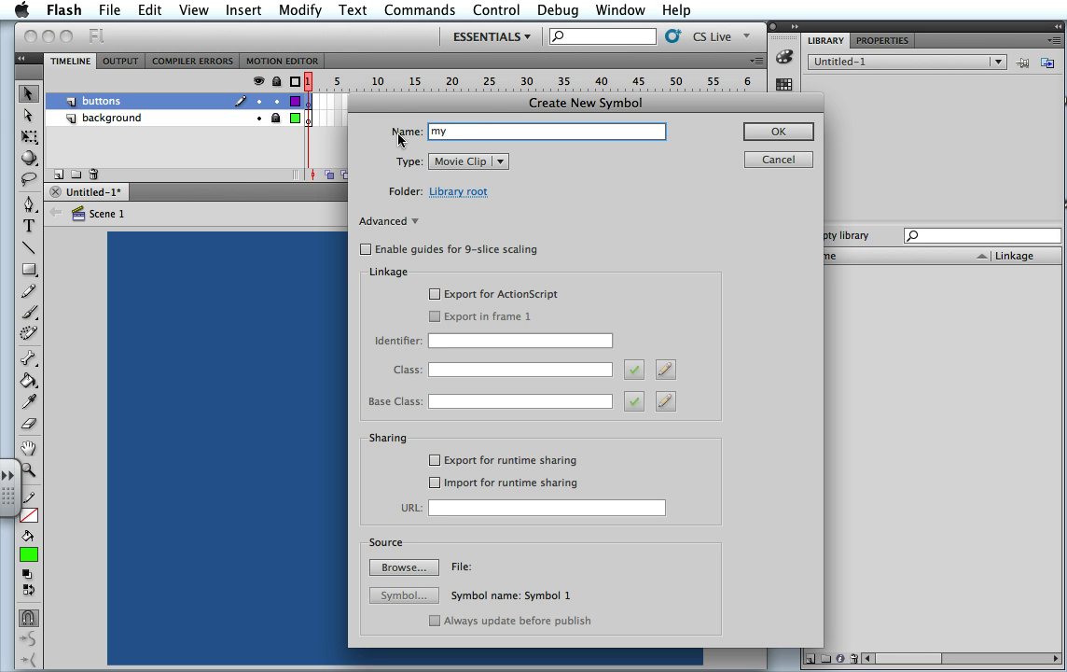
{"action": "key", "text": "BackSpace"}
{"action": "key", "text": "BackSpace"}
{"action": "type", "text": "redBoxButton"}
{"action": "left_click", "coordinate": [488, 161]}
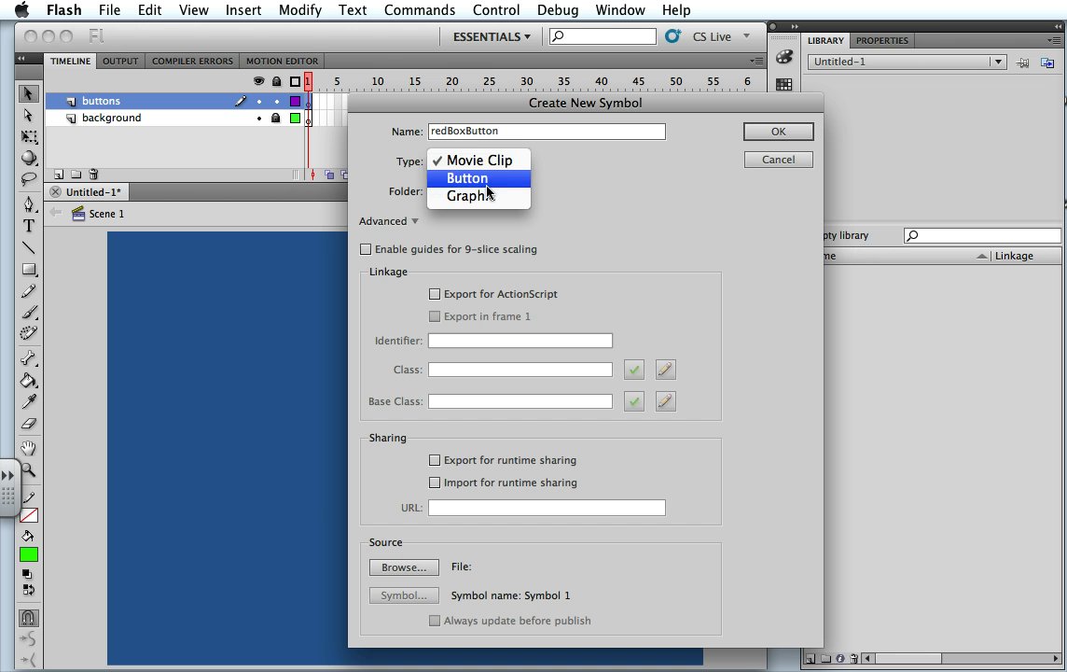
{"action": "left_click", "coordinate": [492, 181]}
{"action": "left_click", "coordinate": [776, 132]}
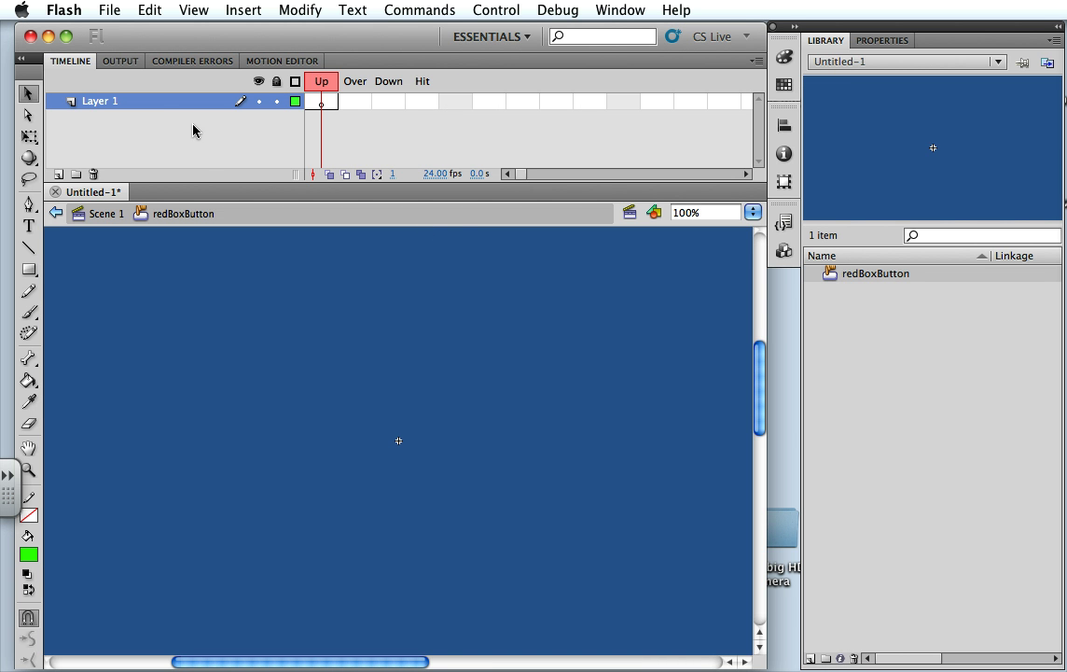
- Reopen redBoxButton from the library and draw a rectangle about 158 by 112 px around the centre point in its Up frame
{"action": "left_click", "coordinate": [102, 214]}
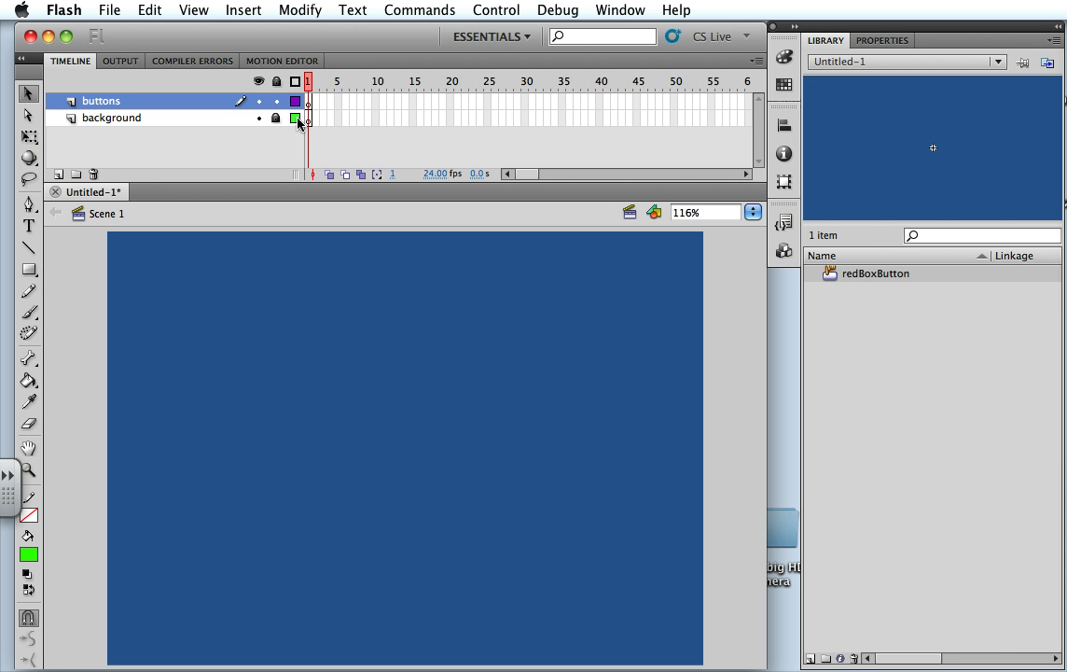
{"action": "double_click", "coordinate": [830, 276]}
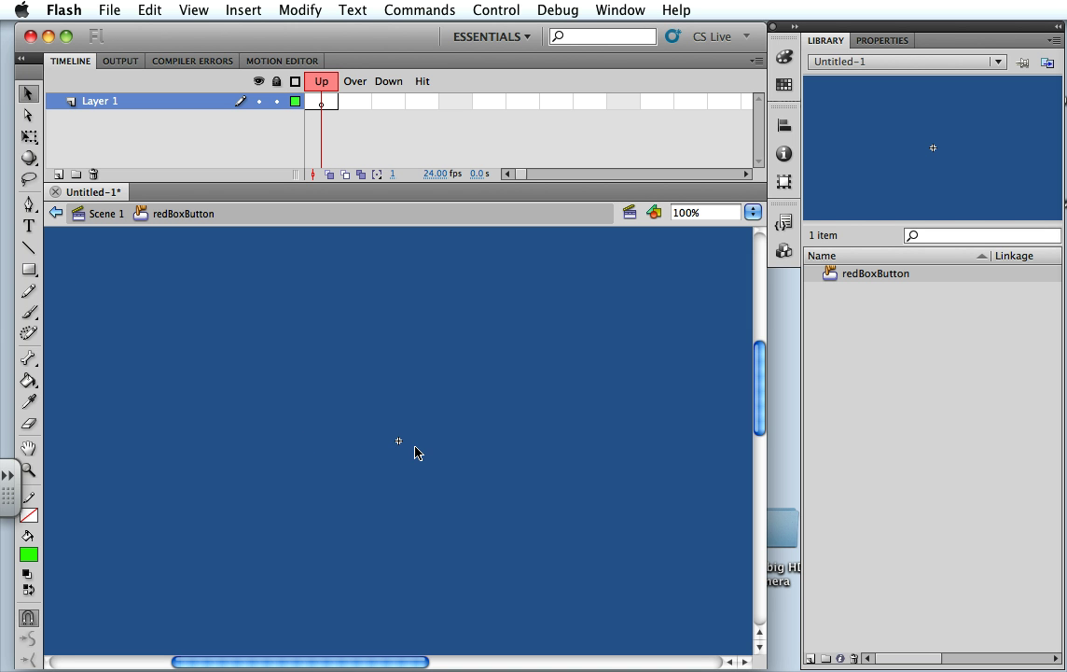
{"action": "left_click", "coordinate": [28, 273]}
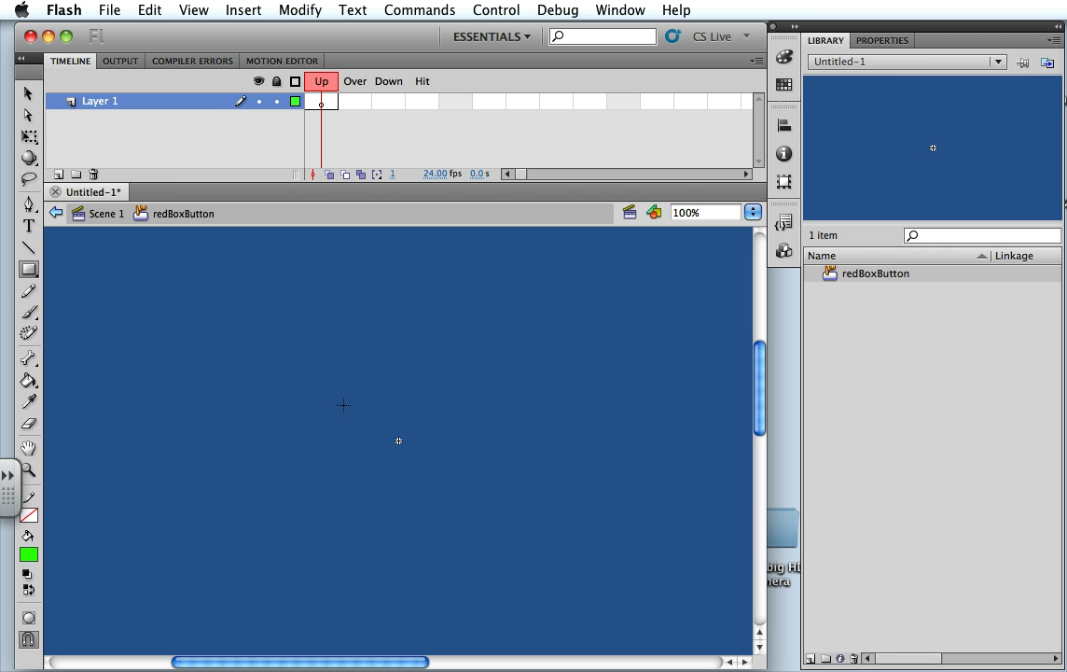
{"action": "left_click_drag", "start_coordinate": [326, 388], "coordinate": [474, 494]}
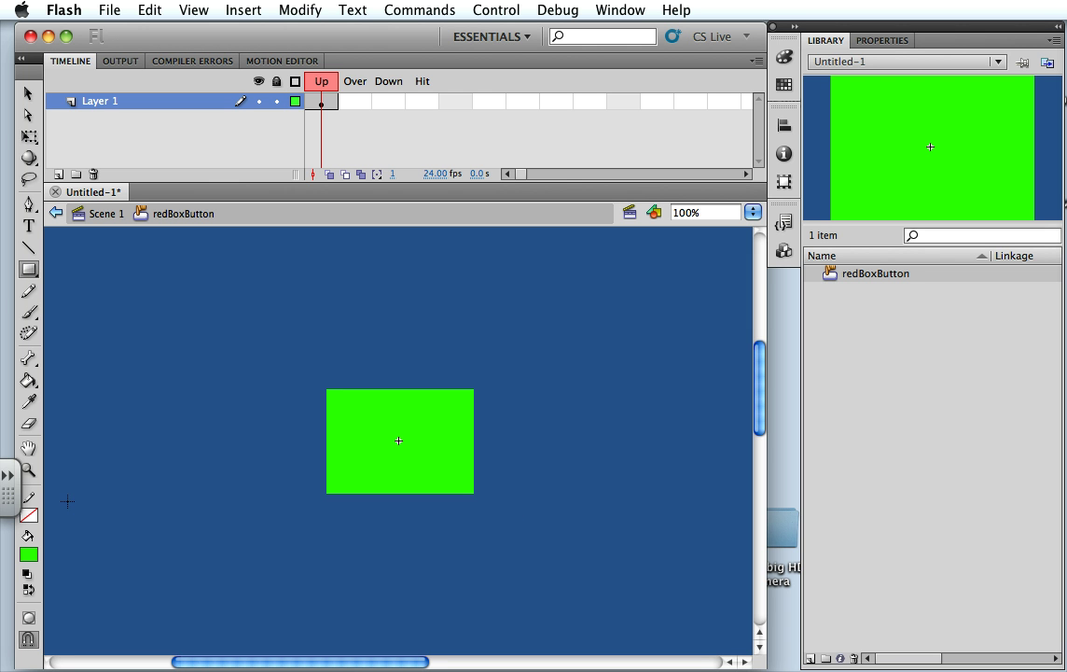
- Recolour the rectangle in the Up frame with the dark red fill #CC0000 and check its fill and stroke properties
{"action": "left_click", "coordinate": [29, 554]}
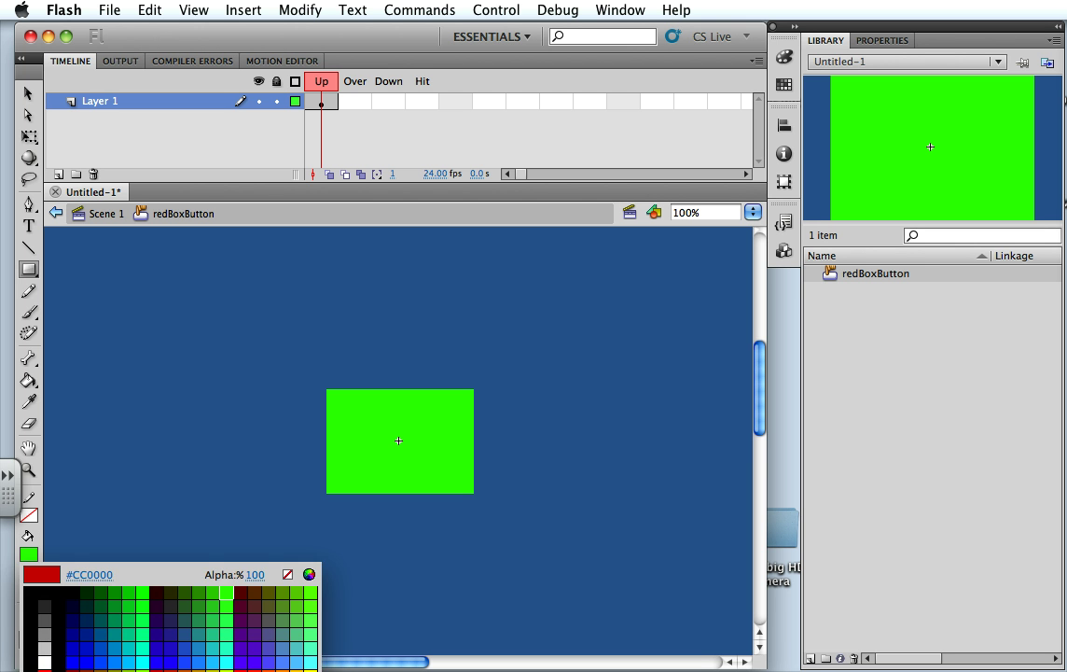
{"action": "left_click", "coordinate": [44, 669]}
{"action": "left_click", "coordinate": [28, 382]}
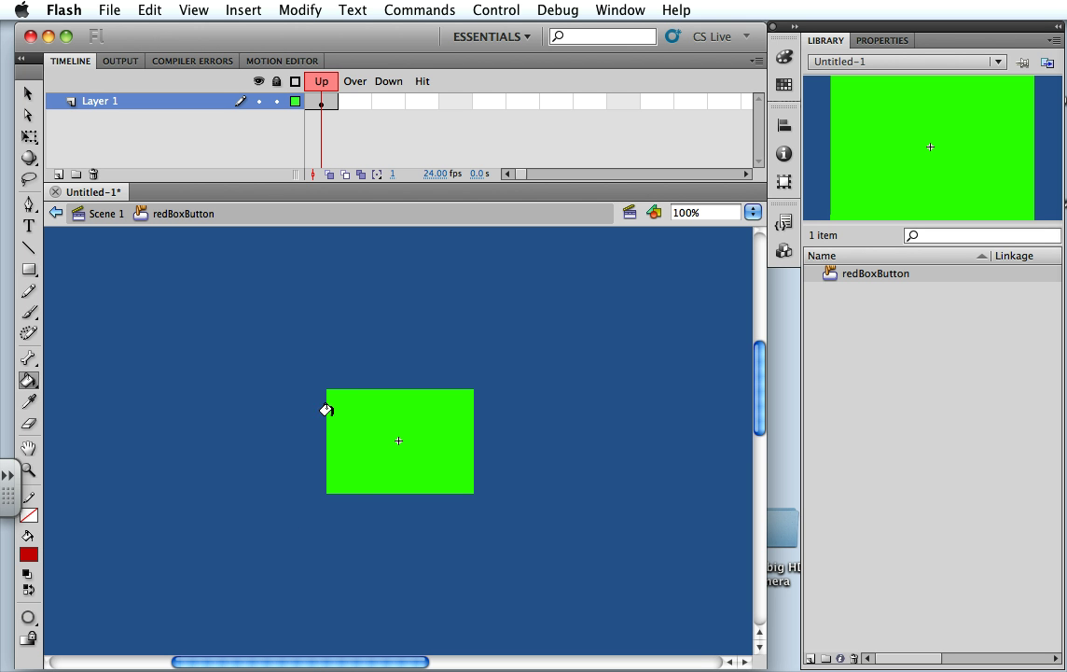
{"action": "left_click", "coordinate": [334, 408]}
{"action": "left_click", "coordinate": [28, 93]}
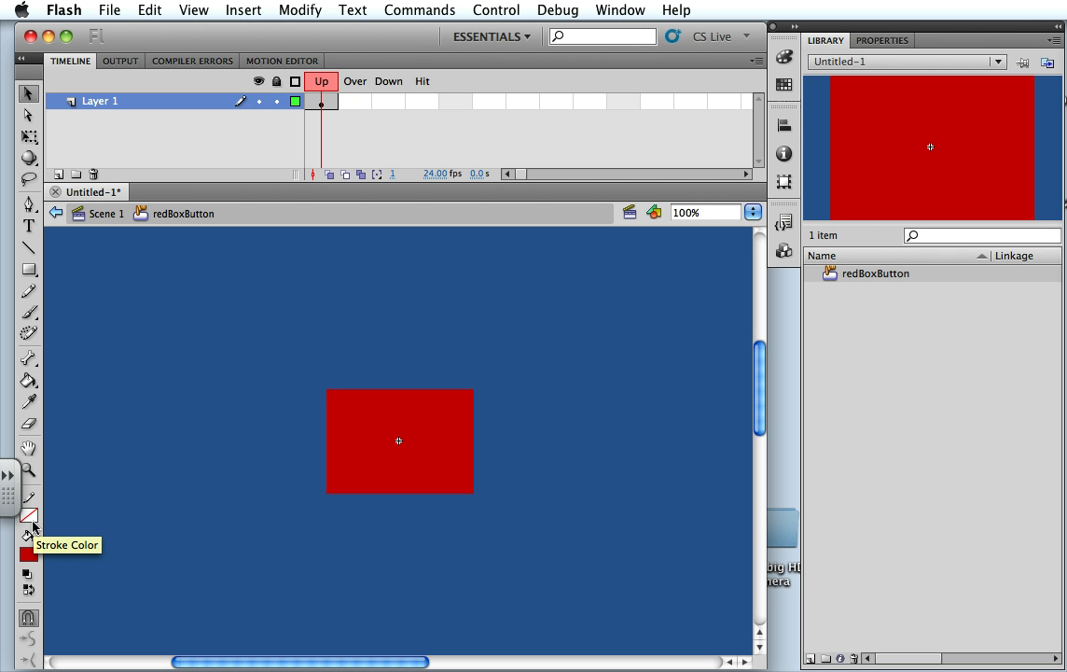
{"action": "left_click", "coordinate": [450, 427]}
{"action": "left_click", "coordinate": [884, 42]}
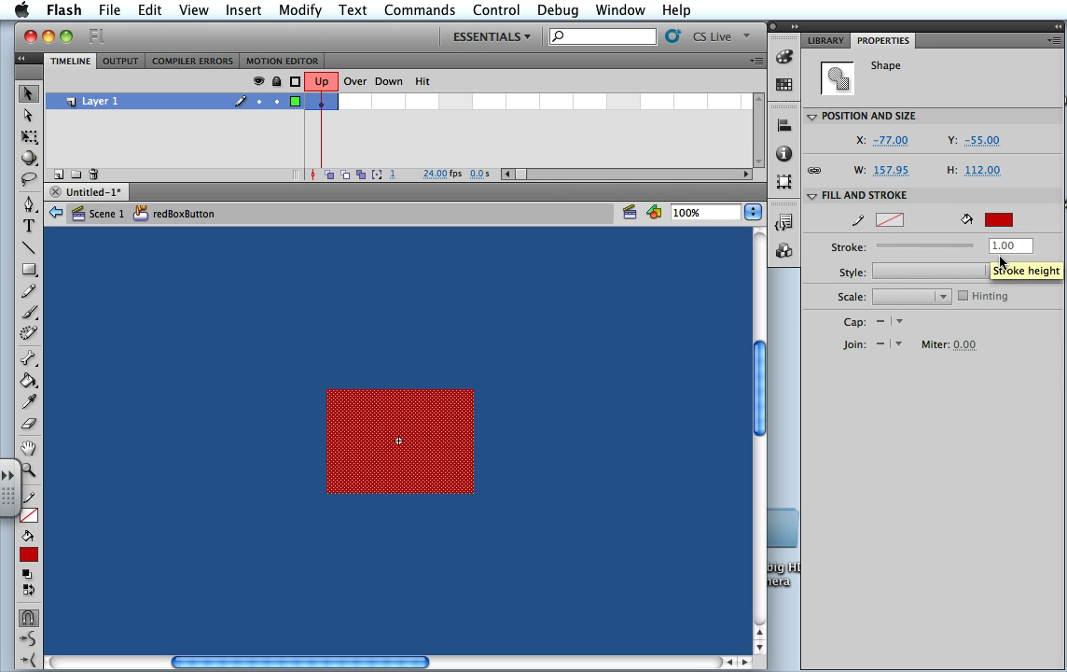
{"action": "left_click", "coordinate": [826, 39]}
{"action": "left_click", "coordinate": [536, 358]}
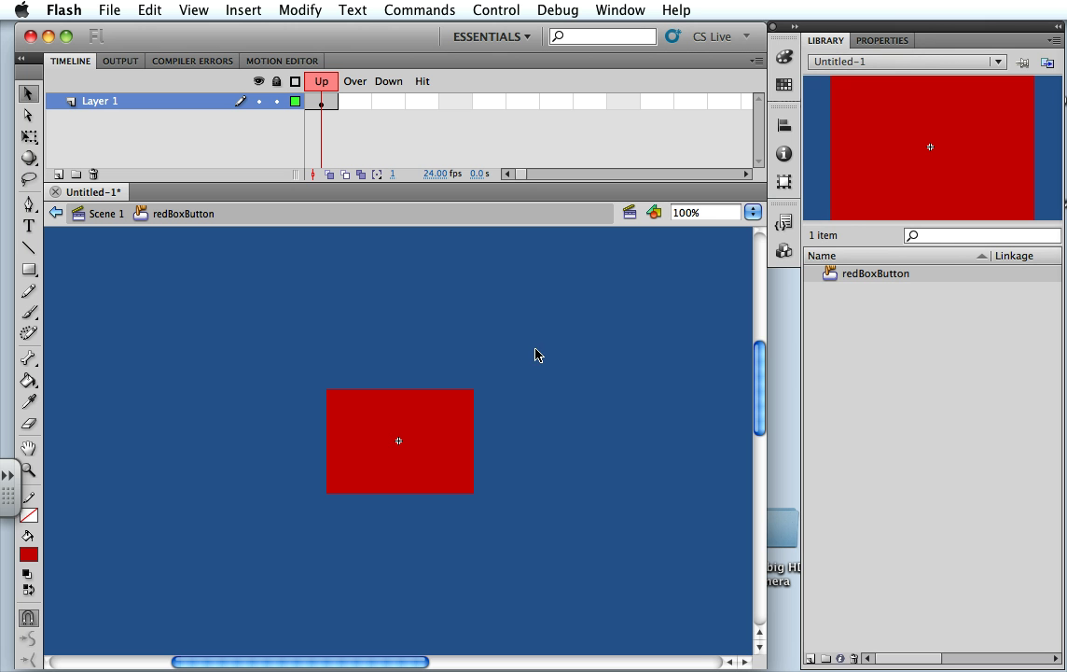
- Insert a keyframe in the Over state, fill its rectangle with bright pink, and compare it with the Up state
{"action": "left_click", "coordinate": [355, 100]}
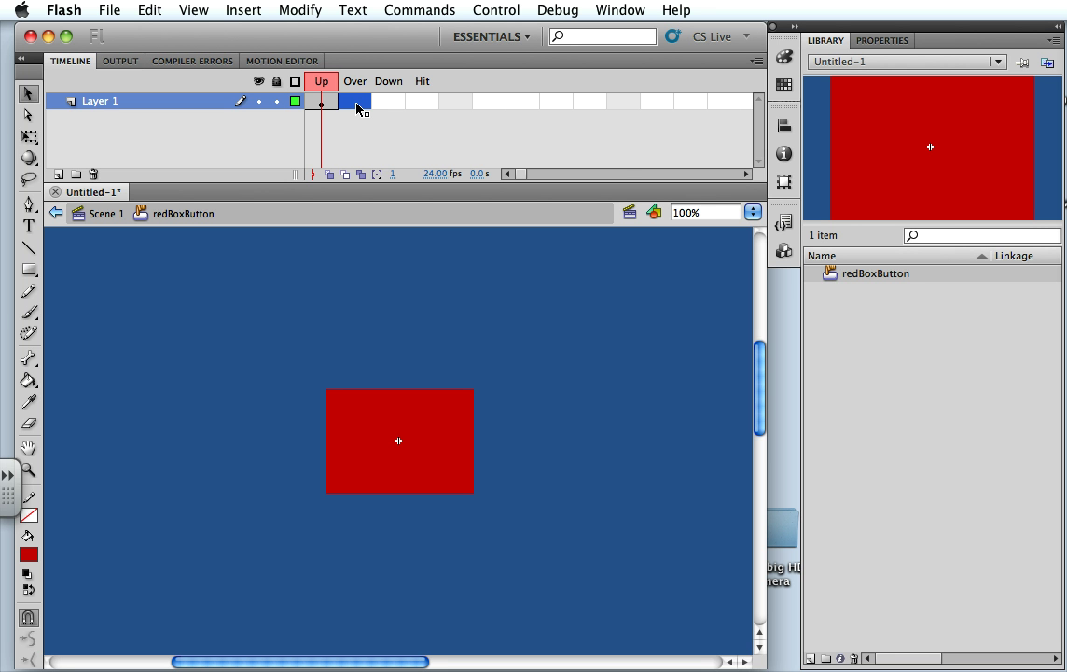
{"action": "right_click", "coordinate": [356, 103]}
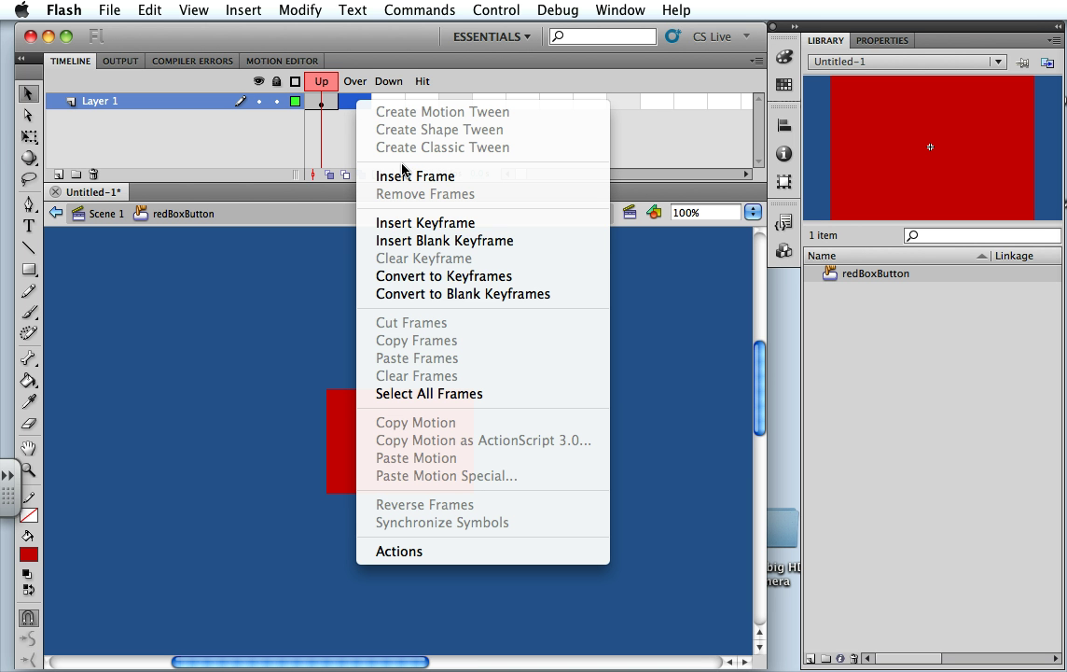
{"action": "left_click", "coordinate": [485, 231]}
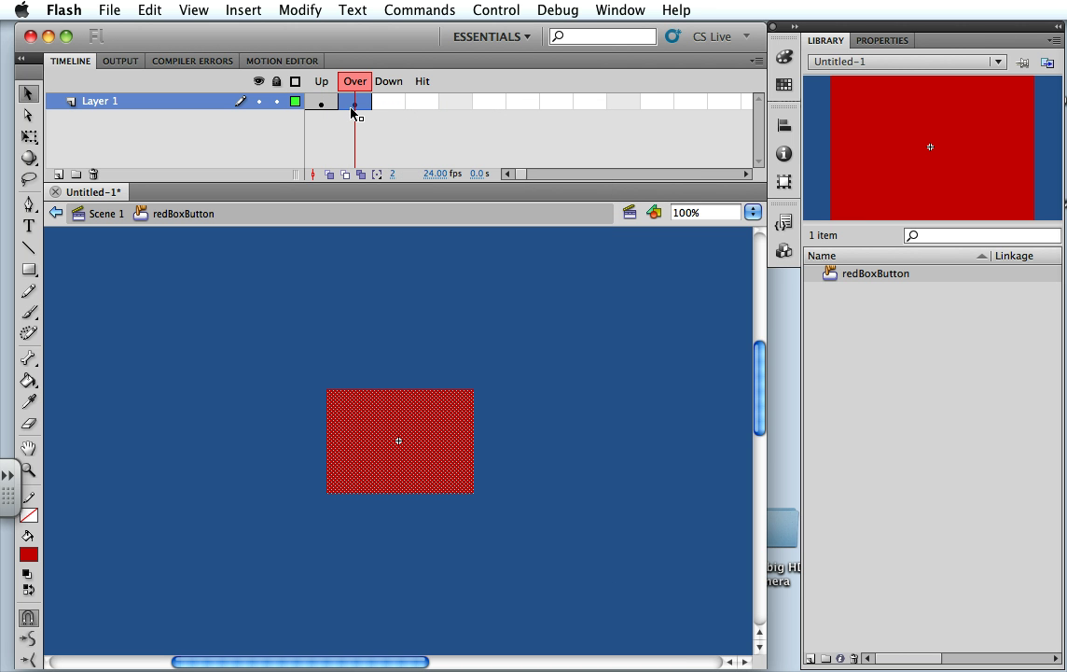
{"action": "left_click", "coordinate": [28, 554]}
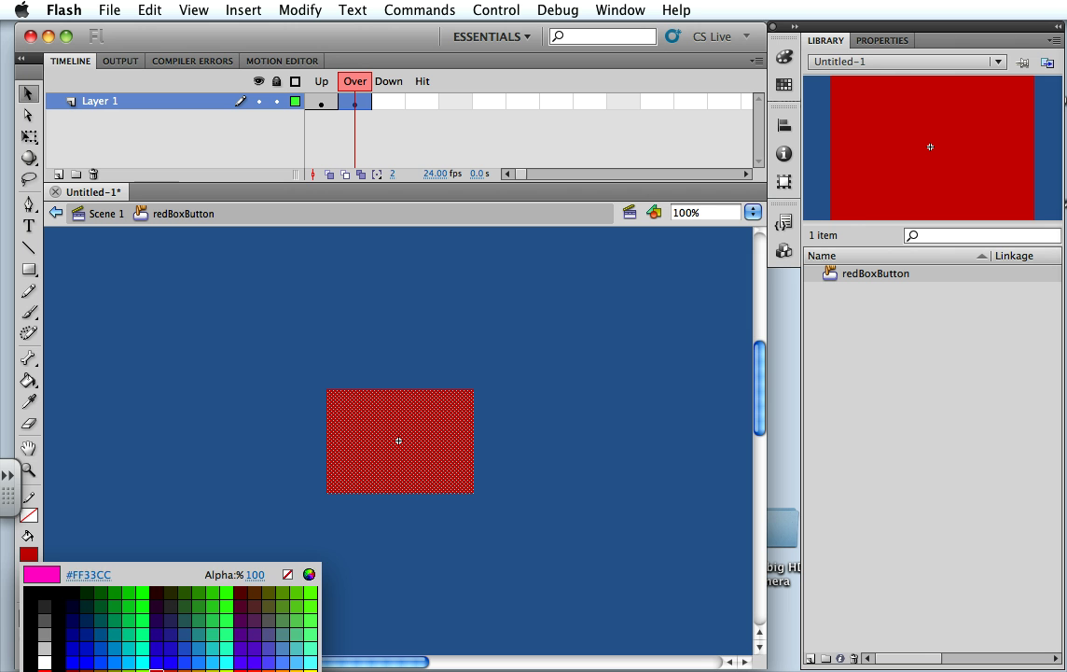
{"action": "left_click", "coordinate": [280, 653]}
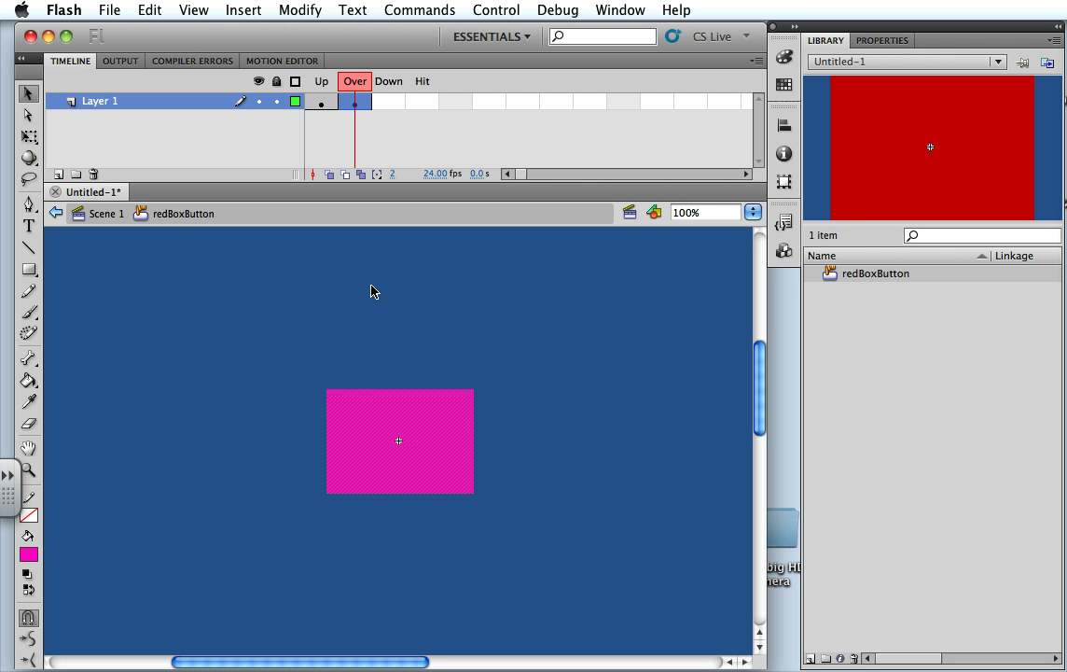
{"action": "left_click", "coordinate": [328, 86]}
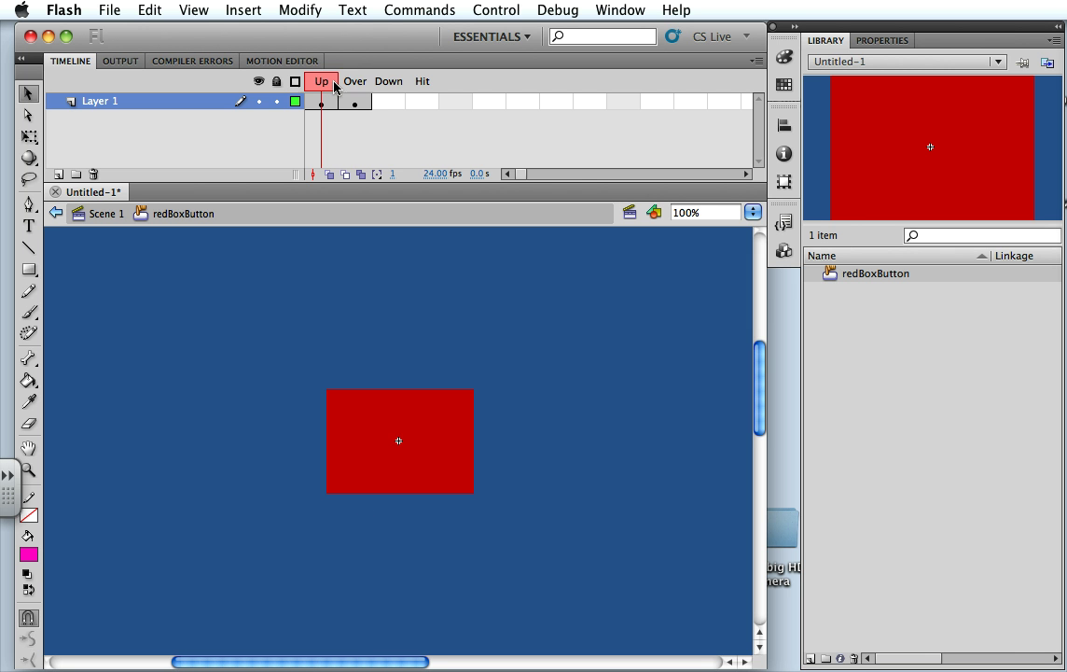
{"action": "left_click", "coordinate": [359, 85]}
{"action": "left_click", "coordinate": [321, 84]}
{"action": "left_click", "coordinate": [362, 86]}
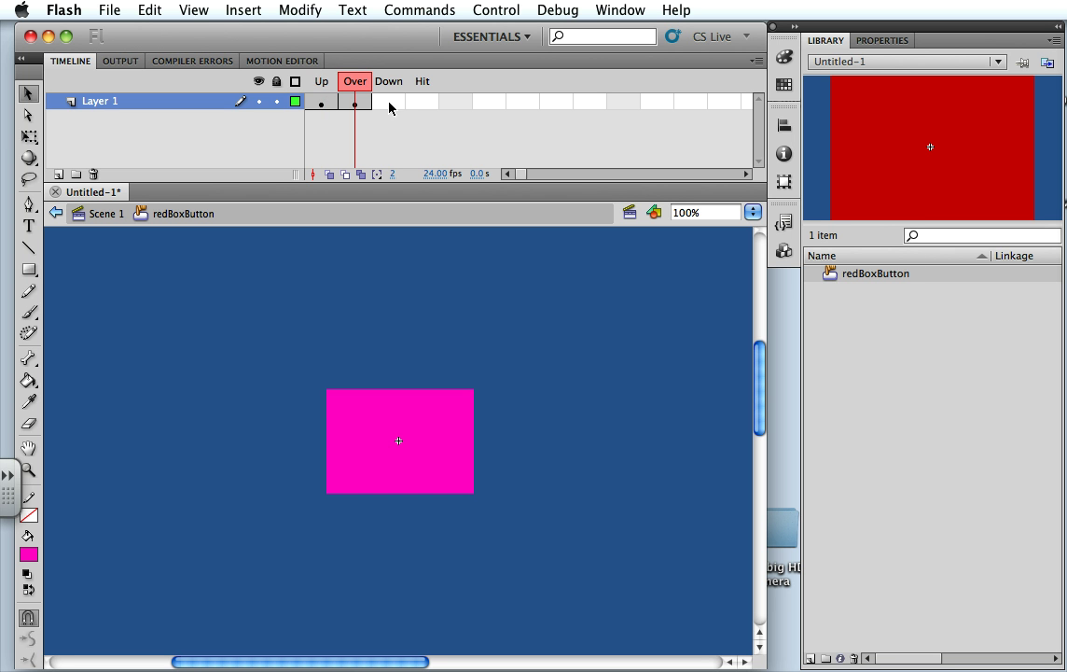
- Insert a keyframe in the Down state, fill its rectangle with very dark purple, and compare it with the other states
{"action": "left_click", "coordinate": [387, 103]}
{"action": "right_click", "coordinate": [386, 102]}
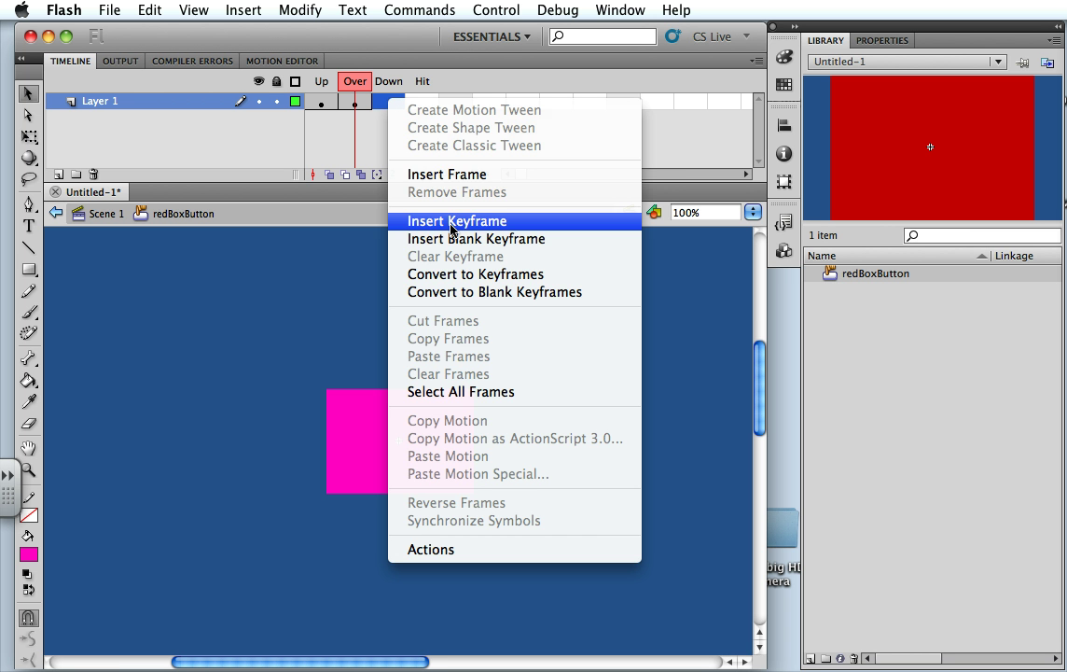
{"action": "left_click", "coordinate": [403, 220]}
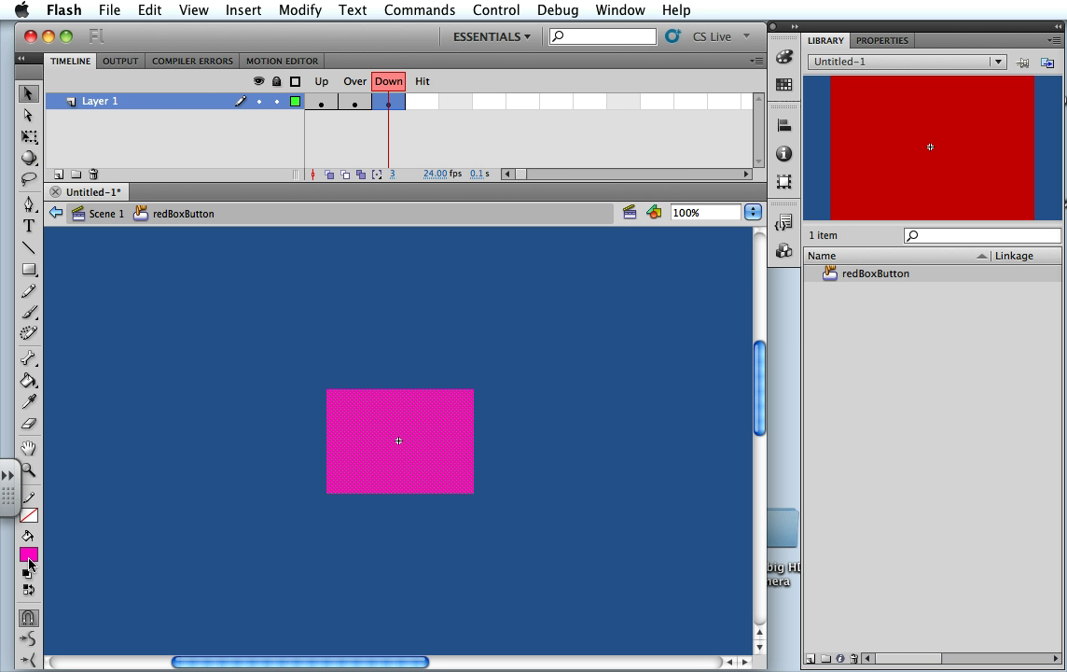
{"action": "left_click", "coordinate": [29, 557]}
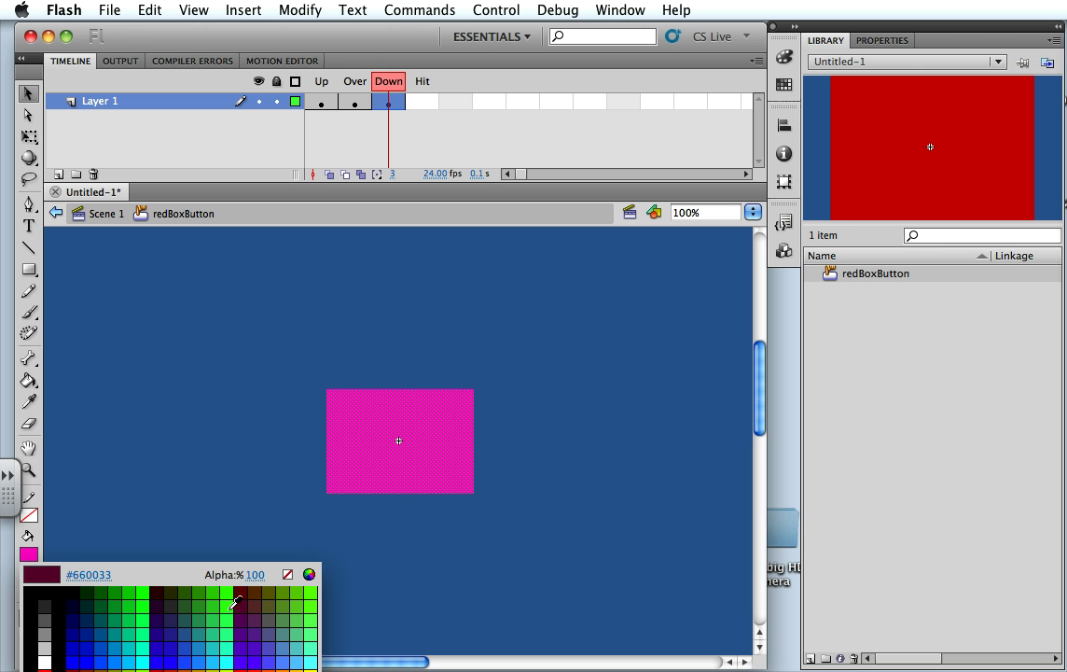
{"action": "left_click", "coordinate": [160, 601]}
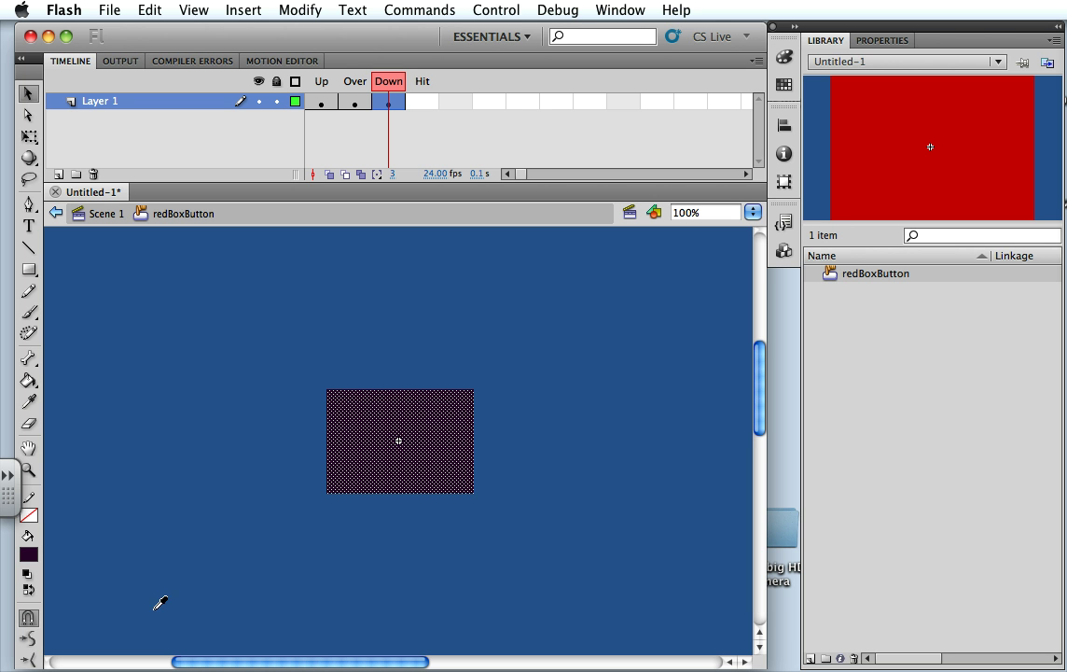
{"action": "left_click", "coordinate": [331, 348]}
{"action": "left_click", "coordinate": [320, 104]}
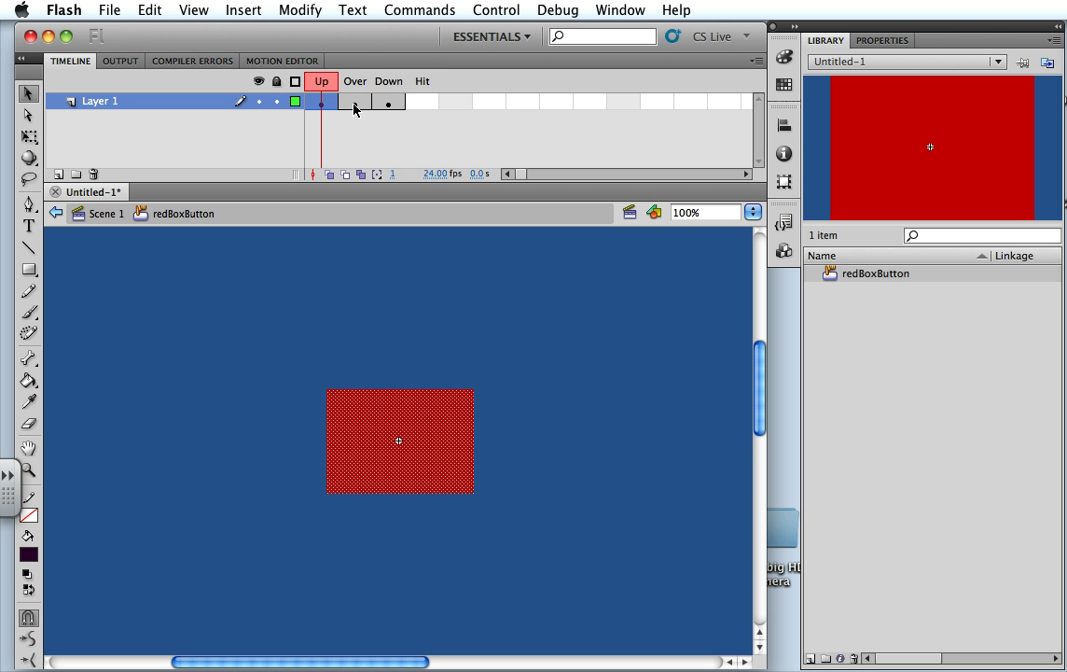
{"action": "left_click", "coordinate": [355, 106]}
{"action": "left_click", "coordinate": [385, 108]}
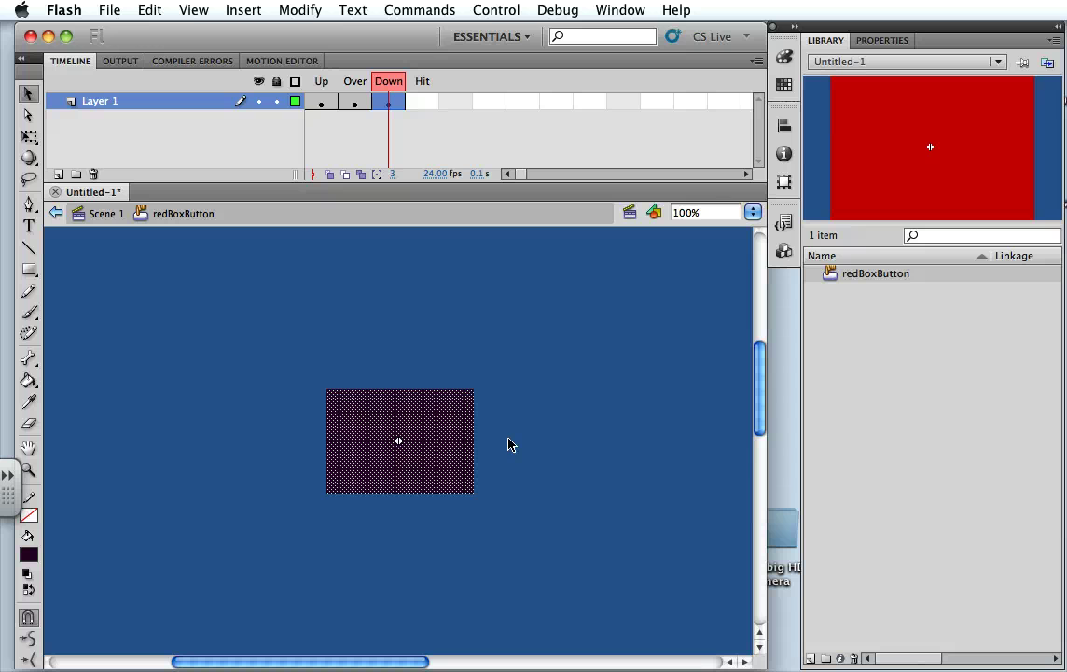
- Insert a regular frame in the Hit state of redBoxButton
{"action": "left_click", "coordinate": [420, 105]}
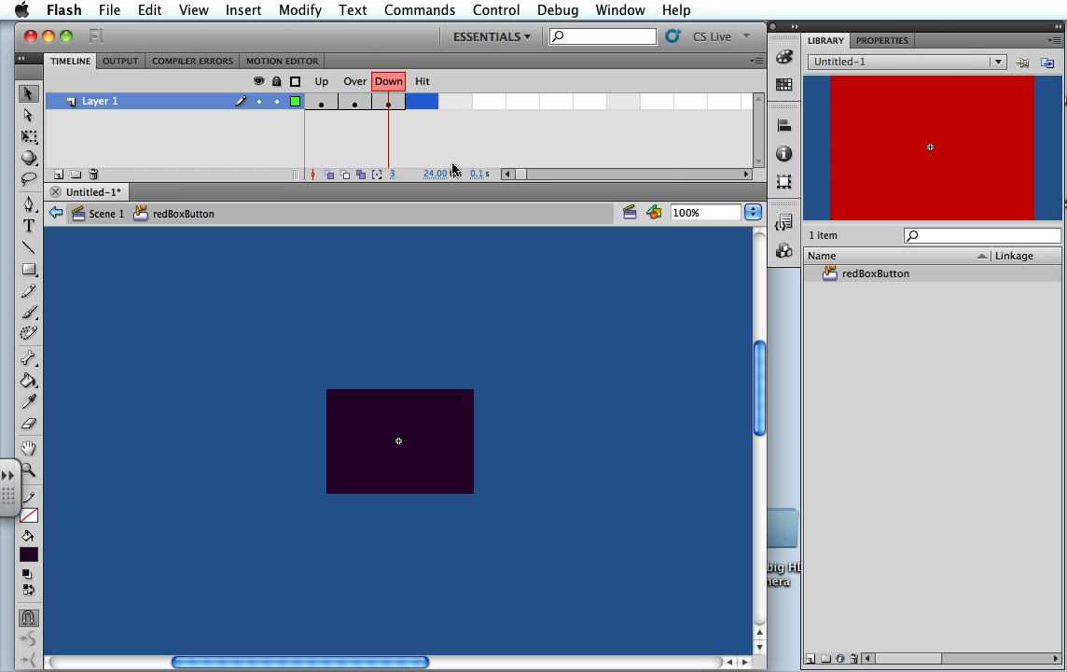
{"action": "right_click", "coordinate": [420, 105]}
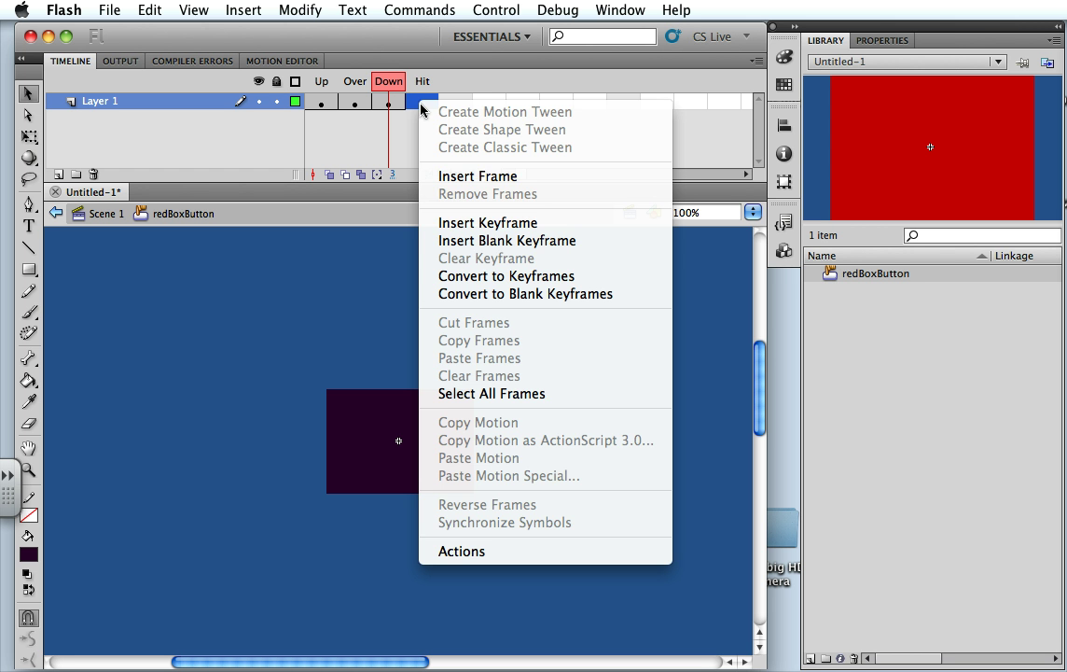
{"action": "left_click", "coordinate": [471, 175]}
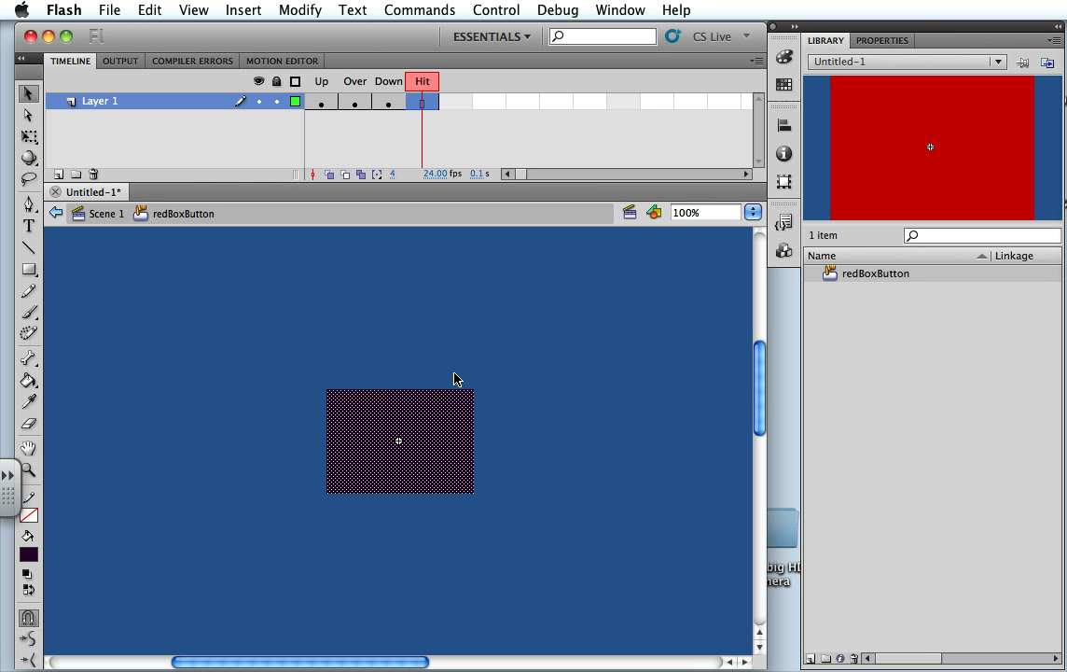
- Review the rectangle's appearance in the Up, Over, Down and Hit states of the button
{"action": "left_click", "coordinate": [354, 81]}
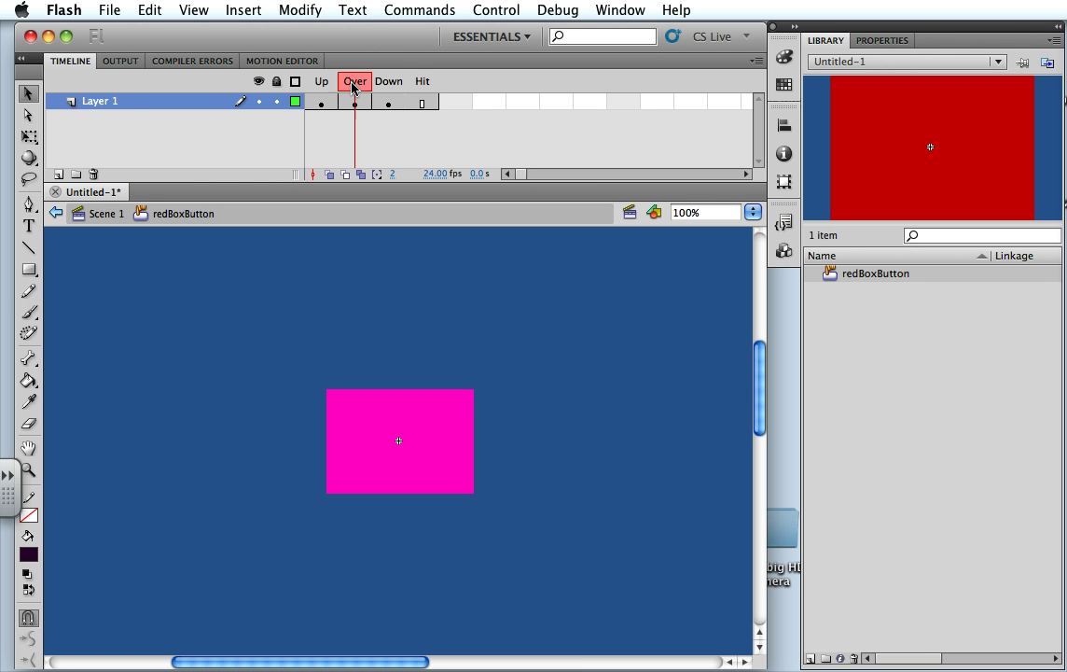
{"action": "left_click", "coordinate": [320, 81]}
{"action": "left_click", "coordinate": [354, 82]}
{"action": "left_click", "coordinate": [386, 83]}
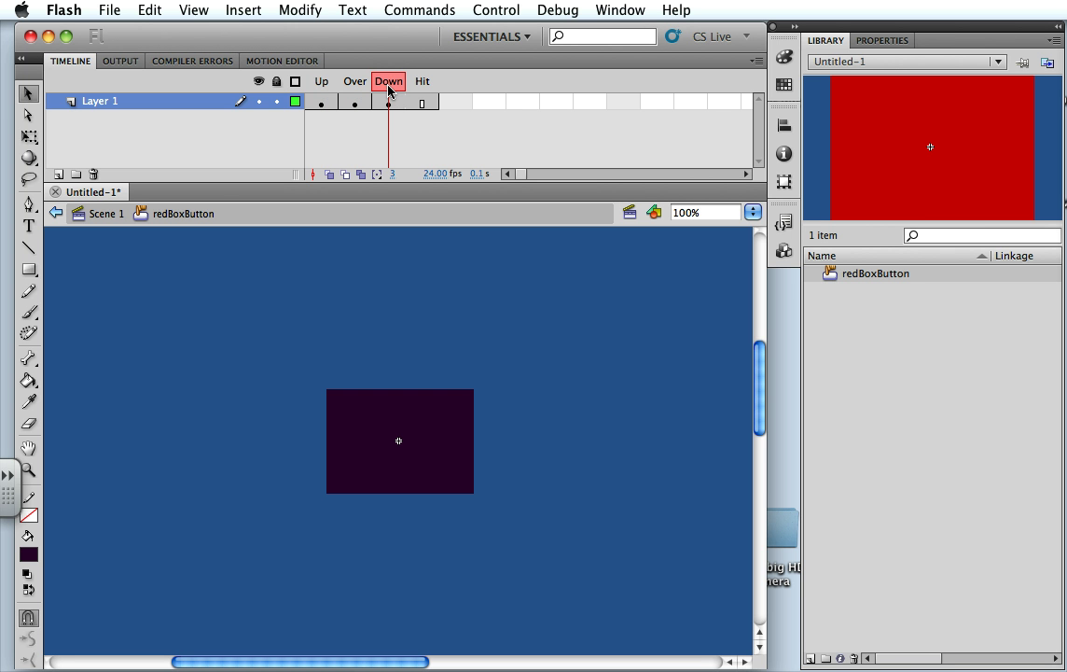
{"action": "left_click", "coordinate": [426, 85]}
{"action": "left_click", "coordinate": [328, 85]}
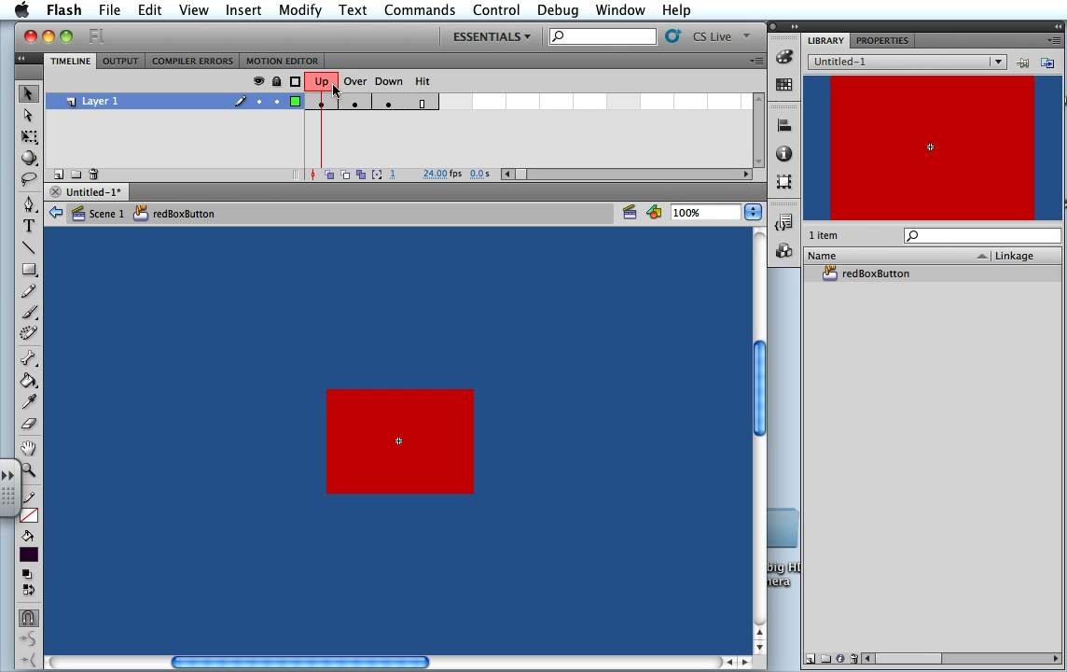
{"action": "left_click", "coordinate": [425, 84]}
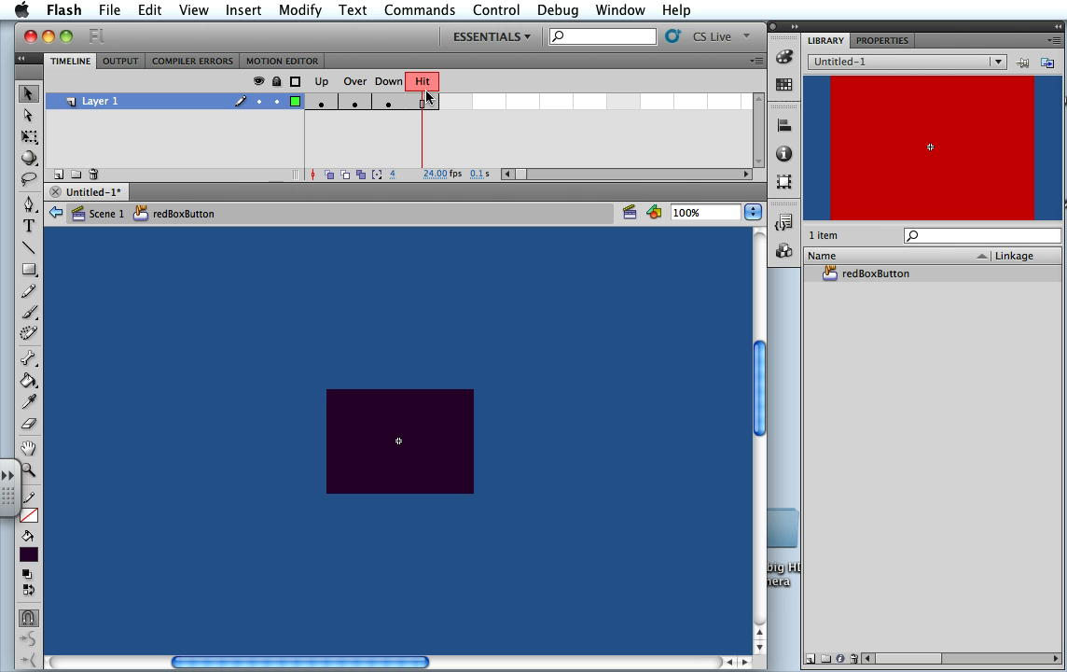
{"action": "left_click", "coordinate": [317, 86]}
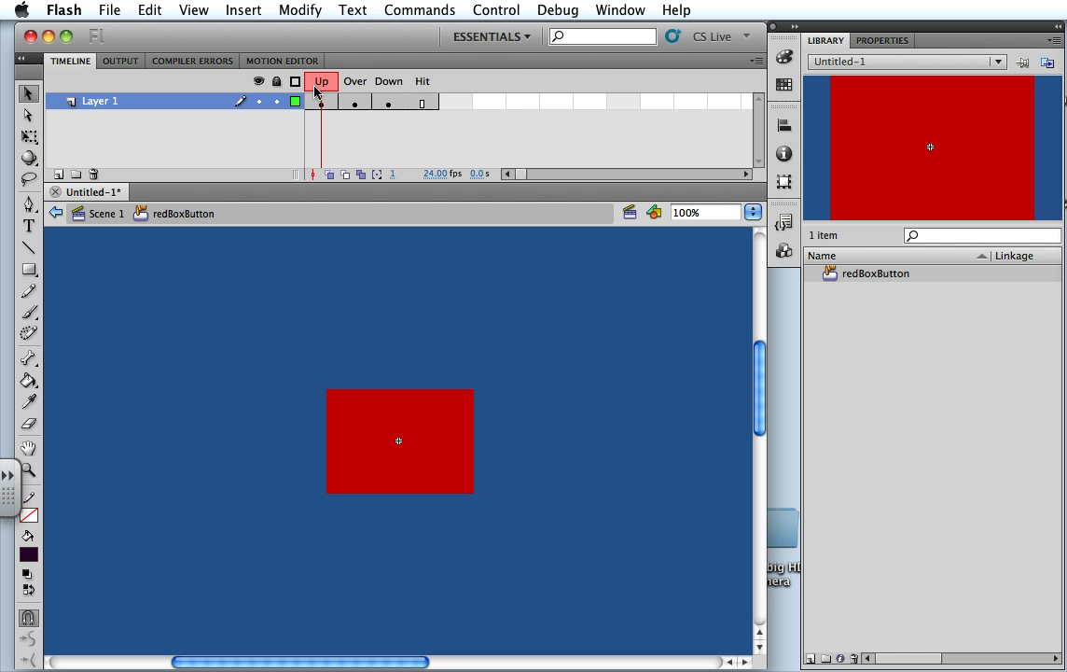
- Return to Scene 1 and place an instance of redBoxButton in the upper-left area of the stage on the buttons layer
{"action": "left_click", "coordinate": [93, 213]}
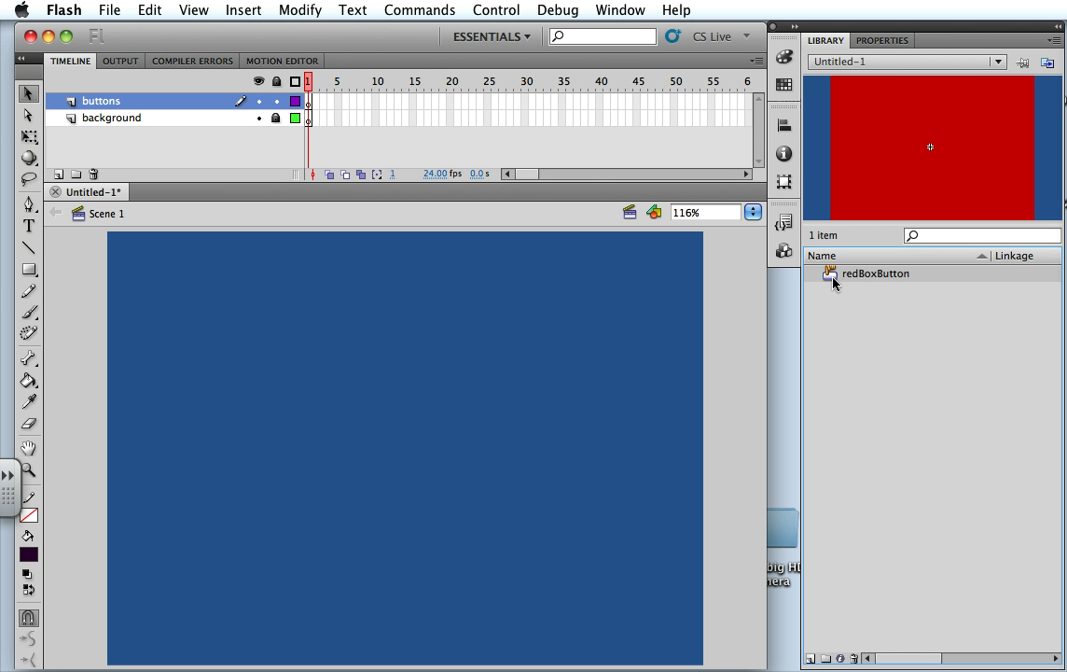
{"action": "left_click_drag", "start_coordinate": [833, 280], "coordinate": [266, 337]}
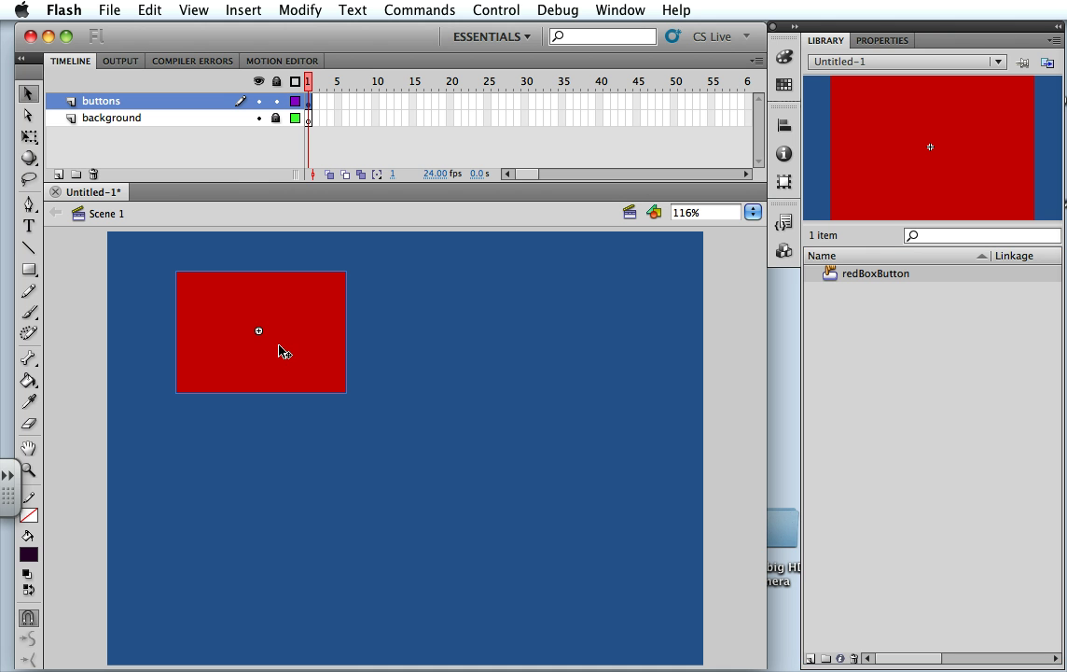
{"action": "left_click", "coordinate": [30, 138]}
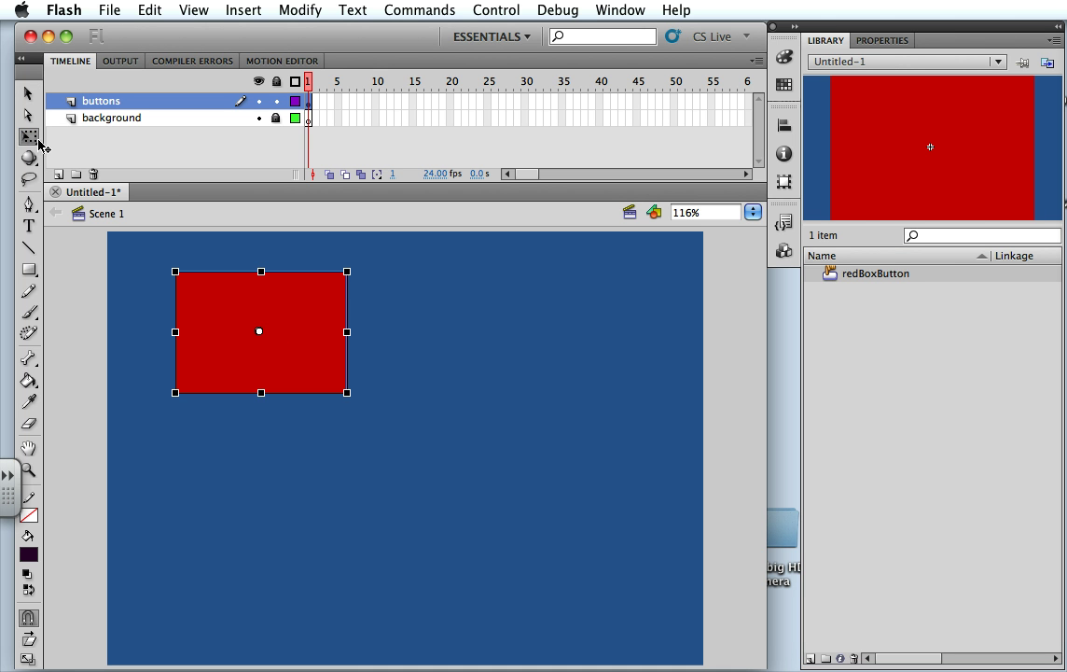
{"action": "left_click_drag", "start_coordinate": [348, 396], "coordinate": [414, 476]}
{"action": "key", "text": "super+z"}
- Move the redBoxButton instance down and slightly left on the stage, keeping it near the left edge
{"action": "left_click", "coordinate": [28, 94]}
{"action": "left_click_drag", "start_coordinate": [297, 309], "coordinate": [272, 459]}
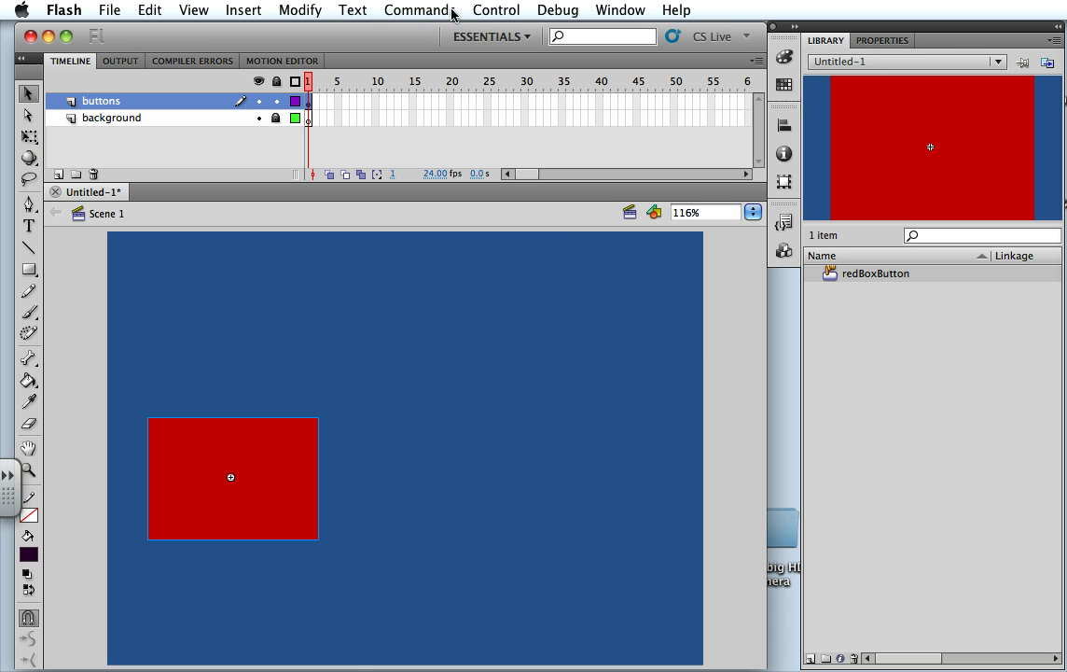
- Enable Simple Buttons and test the Over and Down states of redBoxButton directly on the stage
{"action": "left_click", "coordinate": [488, 11]}
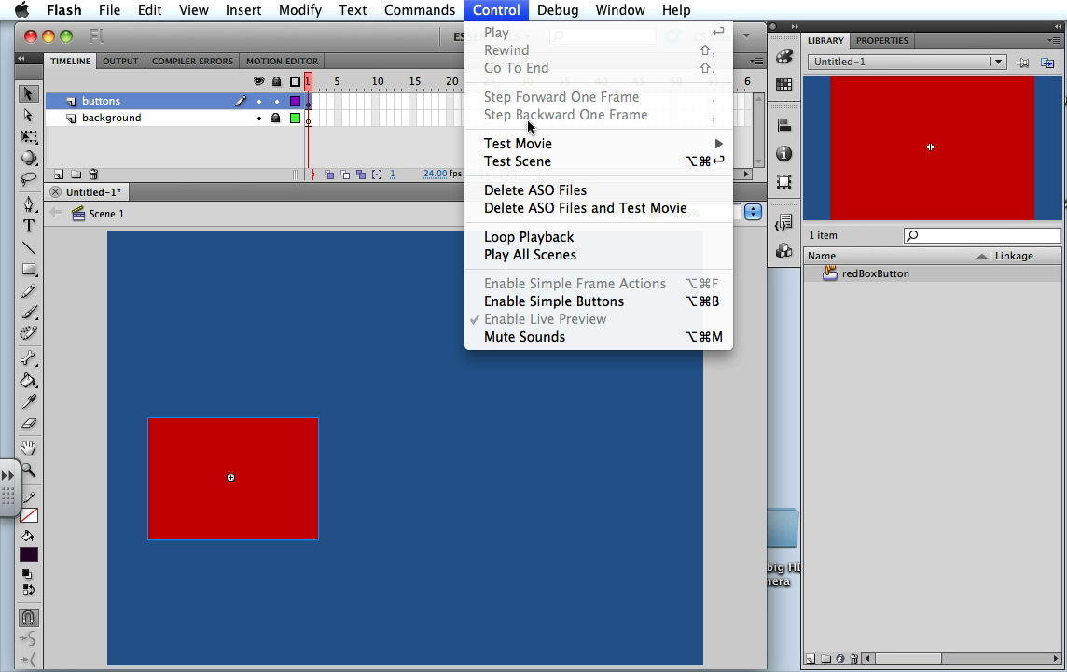
{"action": "left_click", "coordinate": [653, 301]}
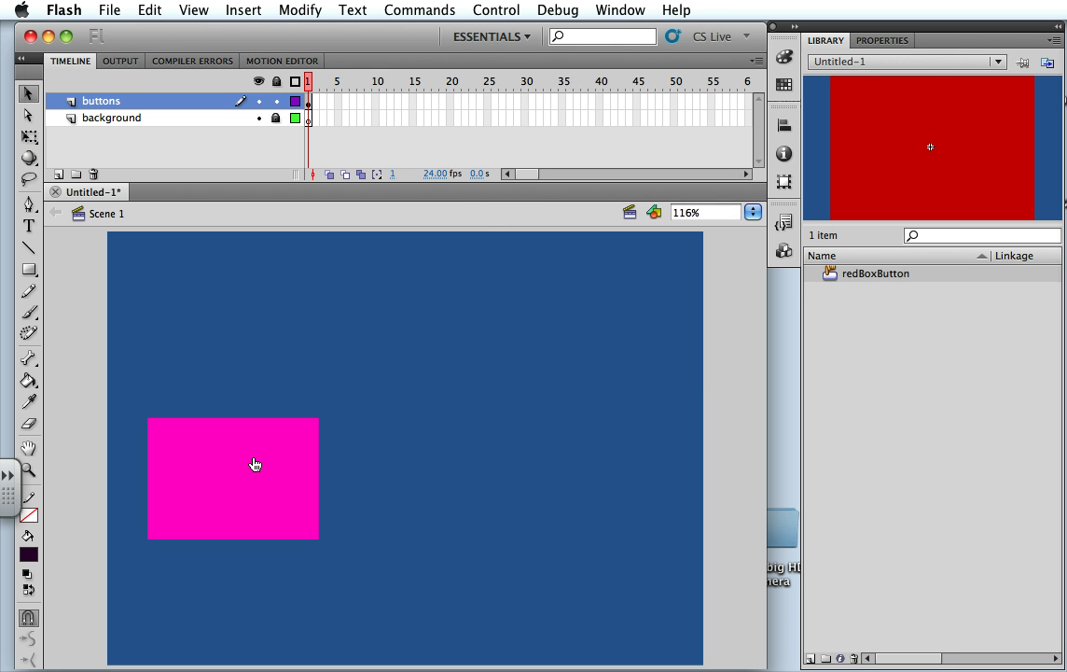
{"action": "left_click", "coordinate": [190, 466]}
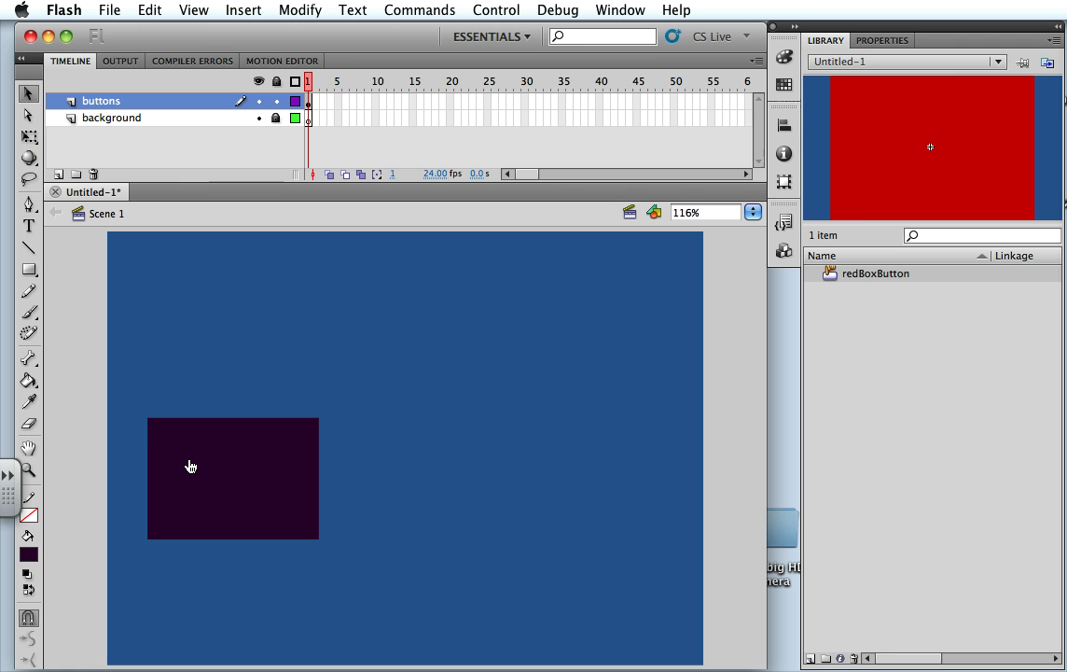
{"action": "left_click", "coordinate": [255, 484]}
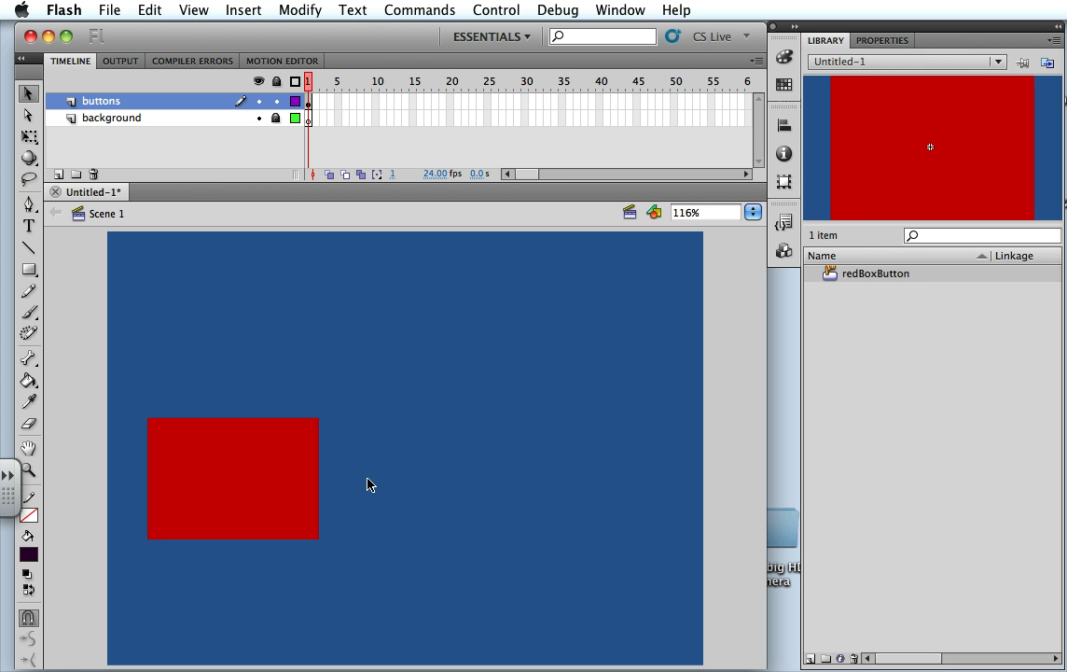
{"action": "left_click", "coordinate": [289, 487]}
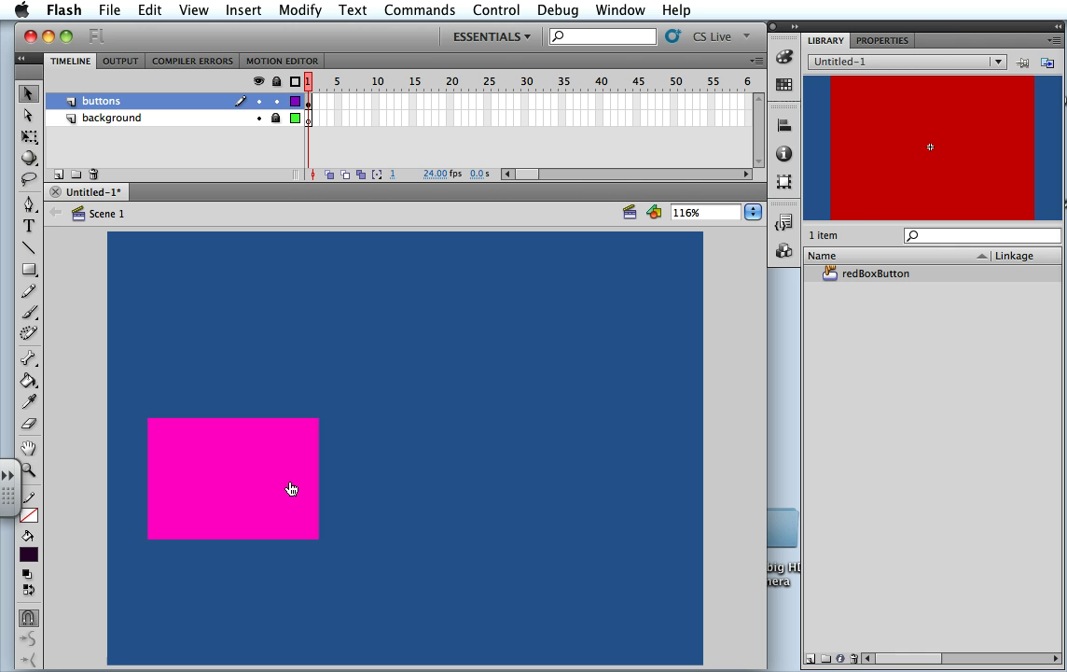
{"action": "left_click", "coordinate": [292, 479]}
{"action": "left_click", "coordinate": [278, 467]}
- Turn off Simple Buttons so the button instance can be edited on the stage
{"action": "key", "text": "ctrl+alt+b"}
{"action": "left_click", "coordinate": [497, 10]}
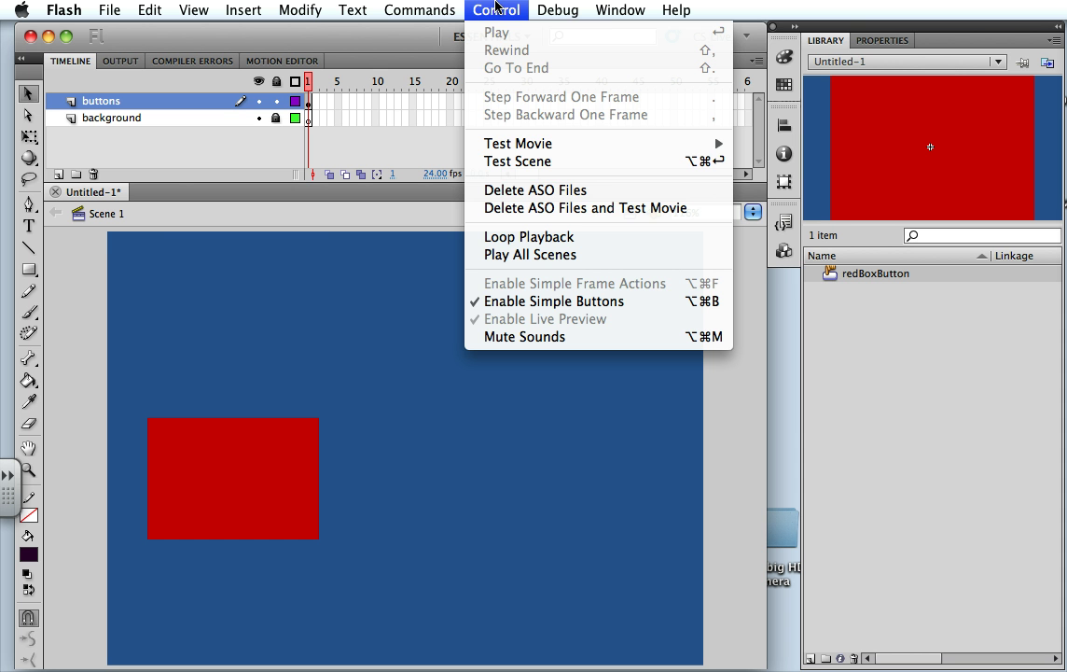
{"action": "left_click", "coordinate": [533, 300]}
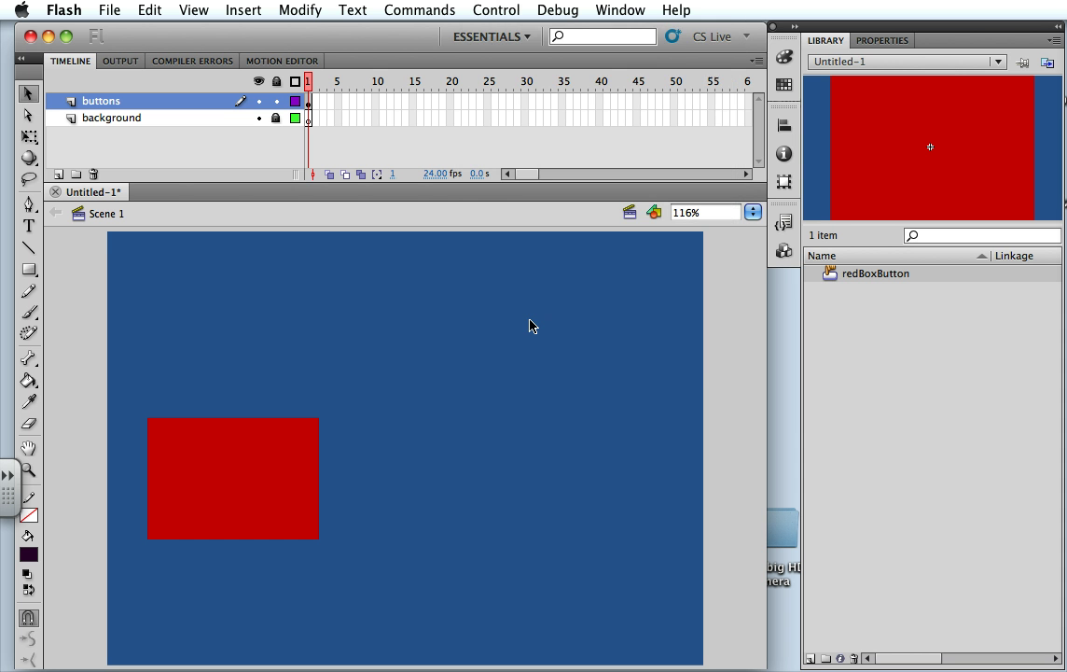
- Edit redBoxButton in place, enlarge the Over state's pink rectangle slightly about its centre with Free Transform, and compare it with the other states
{"action": "double_click", "coordinate": [260, 469]}
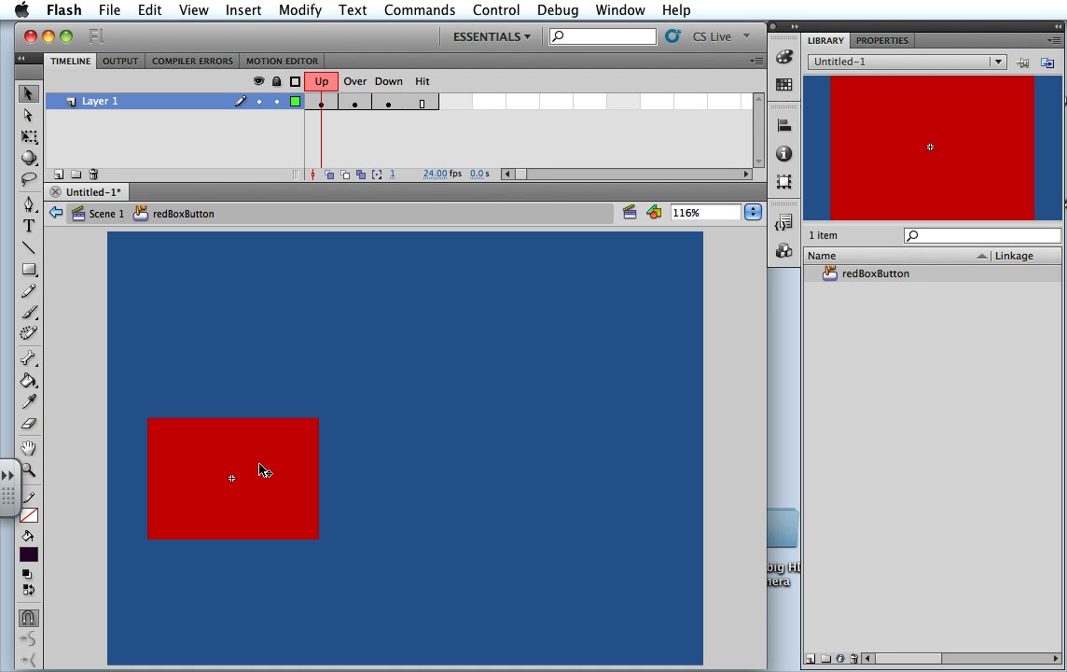
{"action": "left_click", "coordinate": [355, 103]}
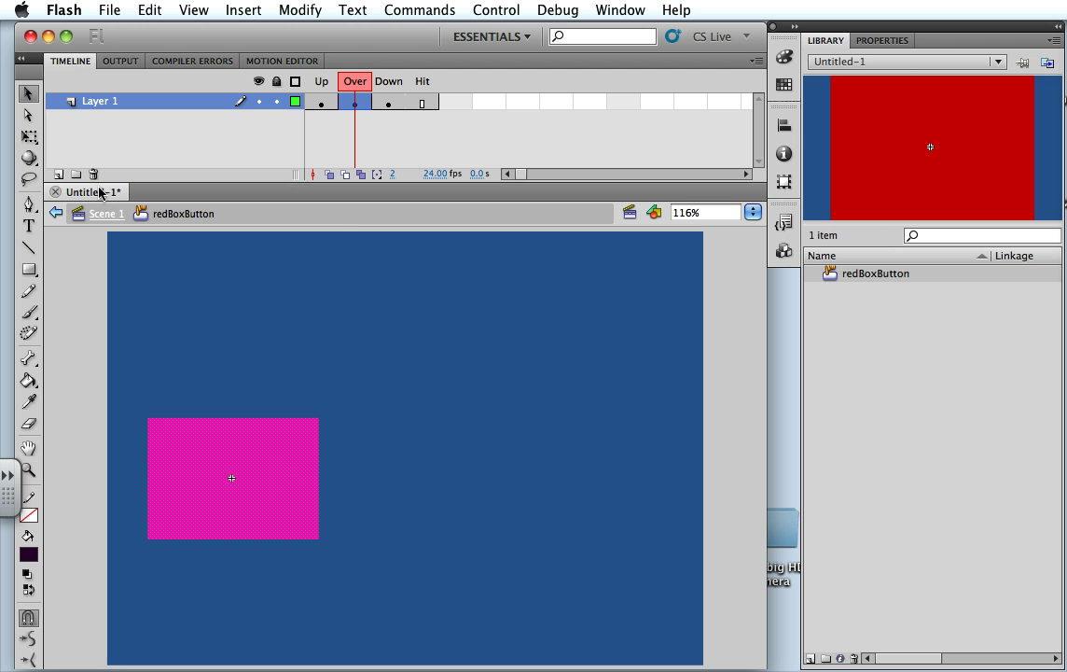
{"action": "left_click", "coordinate": [29, 140]}
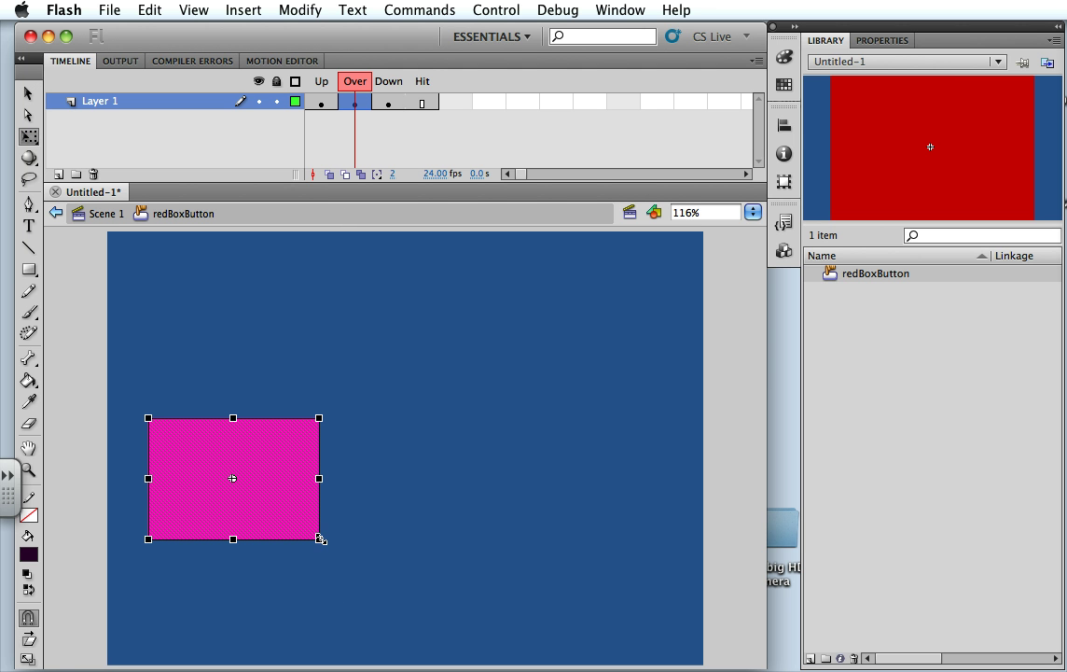
{"action": "left_click_drag", "start_coordinate": [322, 539], "coordinate": [331, 547]}
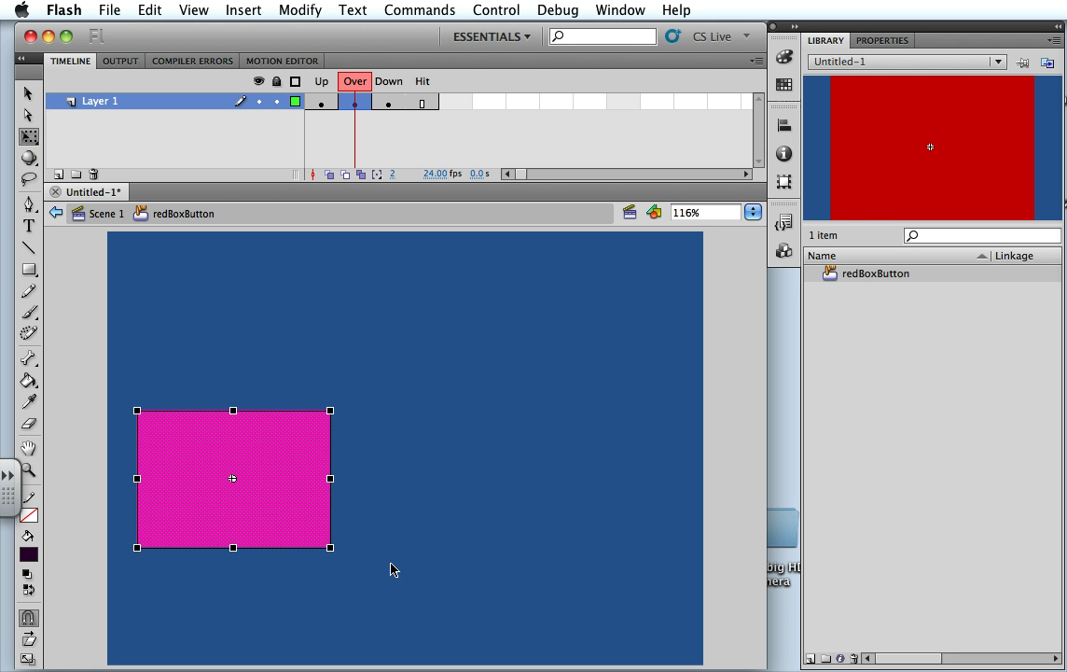
{"action": "left_click", "coordinate": [323, 86]}
{"action": "left_click", "coordinate": [353, 87]}
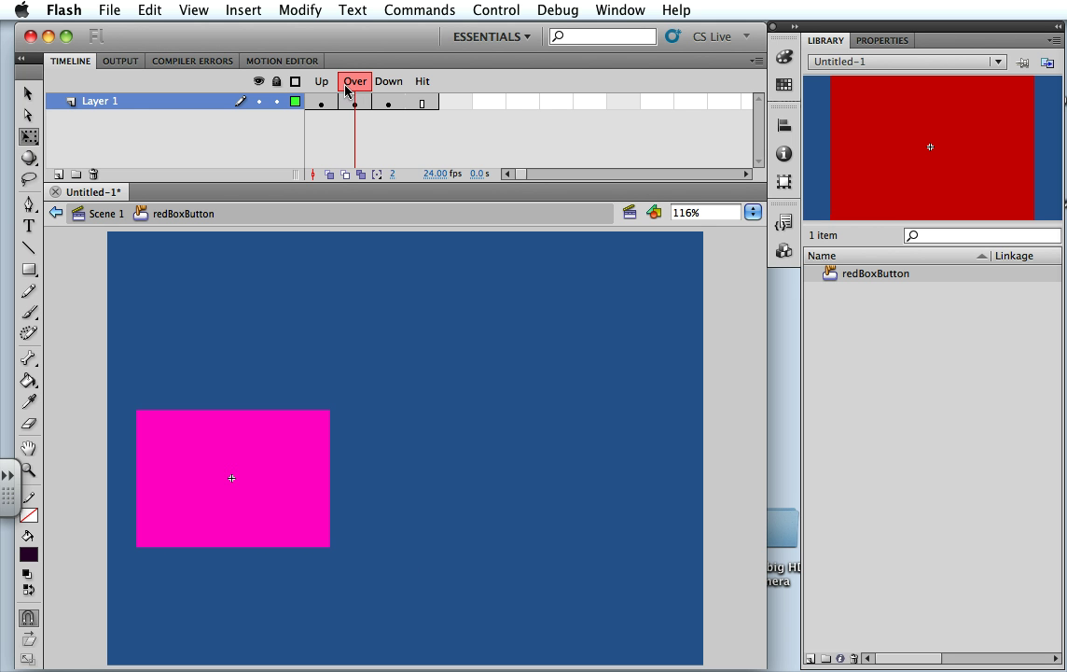
{"action": "left_click", "coordinate": [373, 90]}
{"action": "left_click", "coordinate": [422, 103]}
{"action": "left_click", "coordinate": [28, 93]}
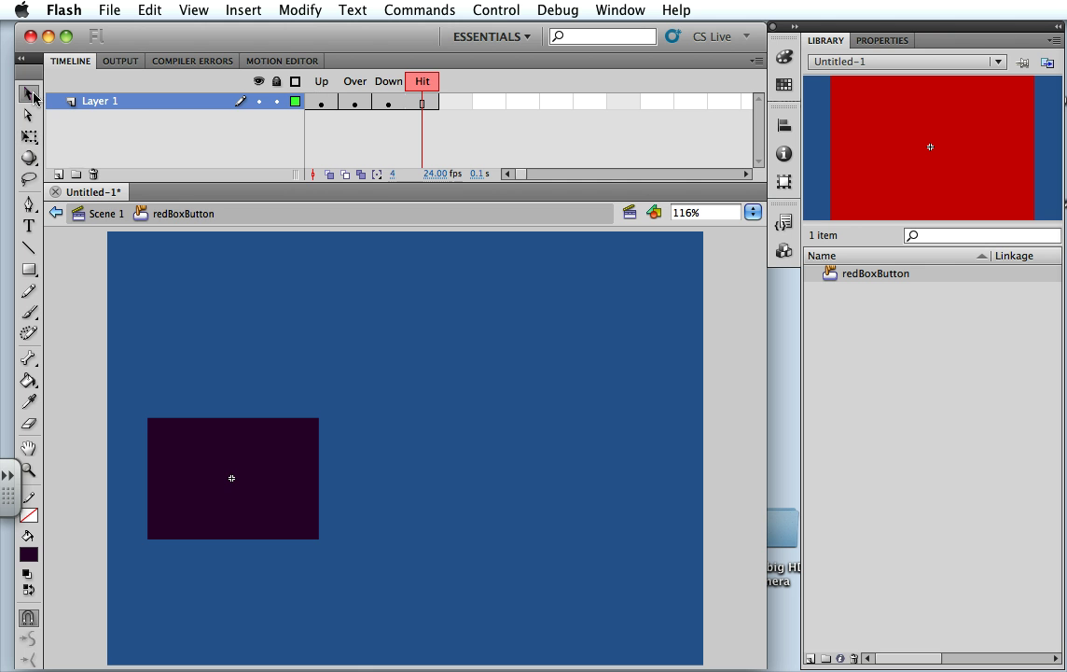
- Return to Scene 1, test the movie to try out the button's states, and close the preview
{"action": "left_click", "coordinate": [99, 216]}
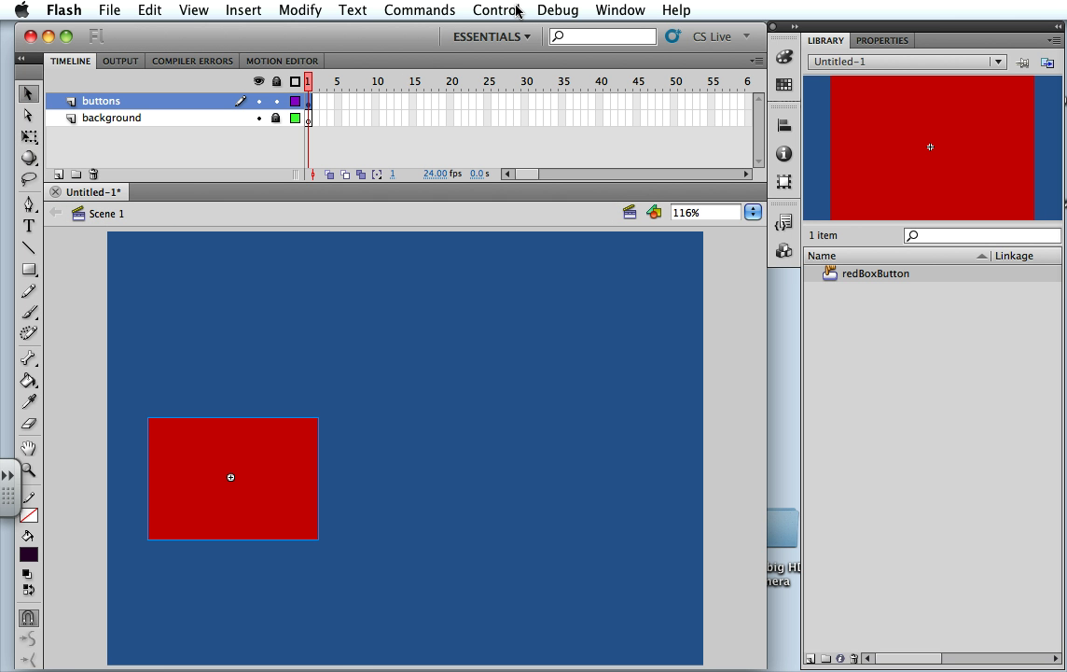
{"action": "key", "text": "super+Return"}
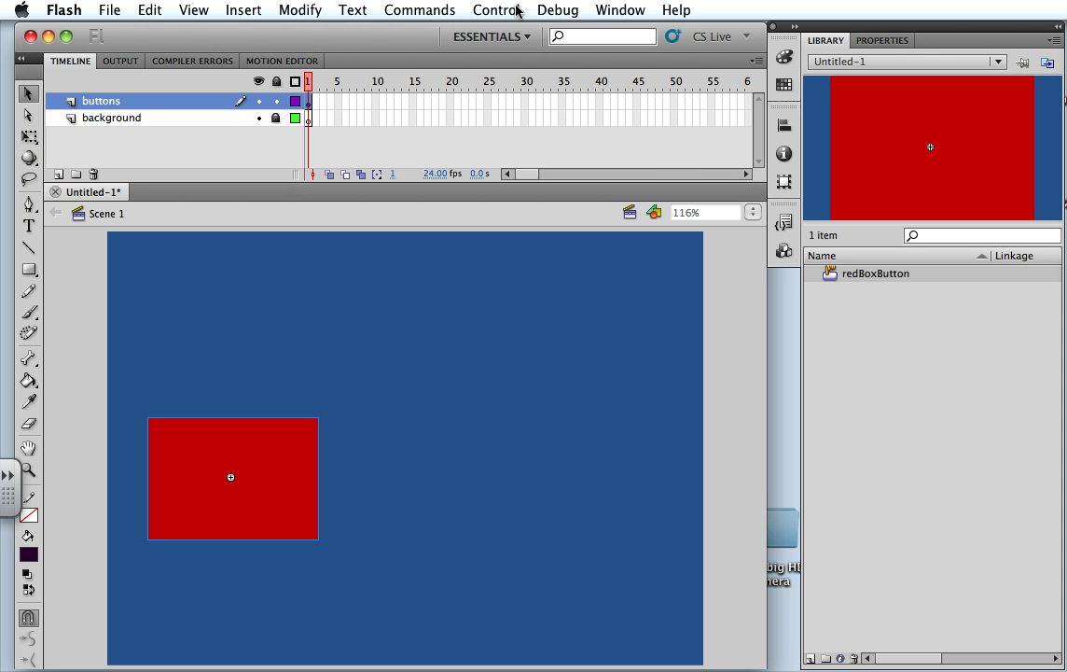
{"action": "left_click_drag", "start_coordinate": [360, 175], "coordinate": [474, 120]}
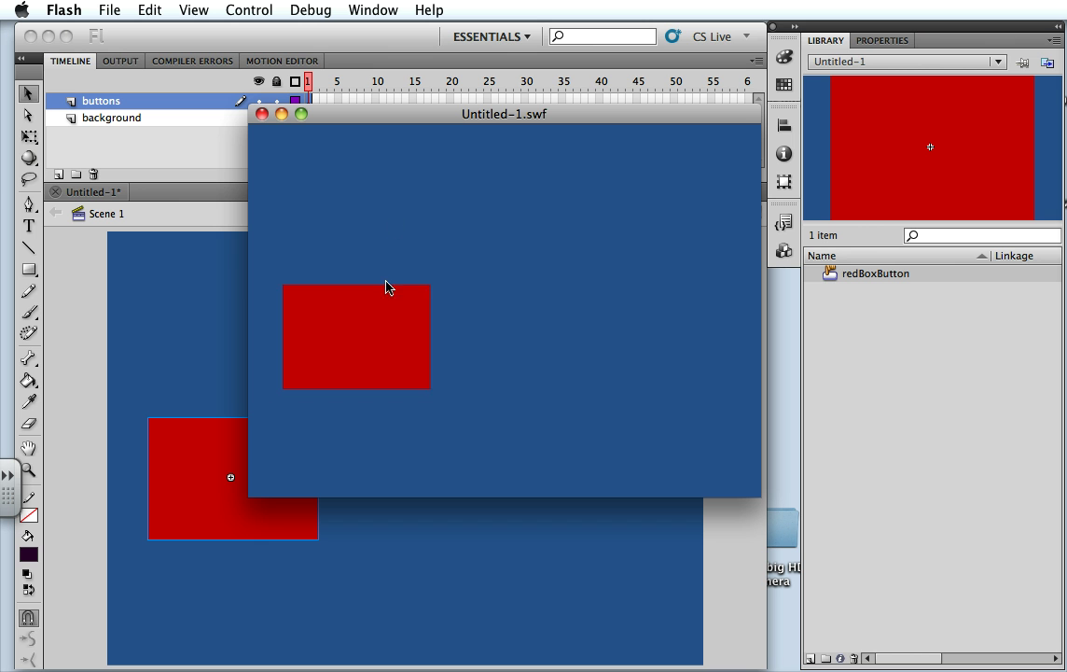
{"action": "left_click", "coordinate": [398, 335]}
{"action": "left_click", "coordinate": [262, 114]}
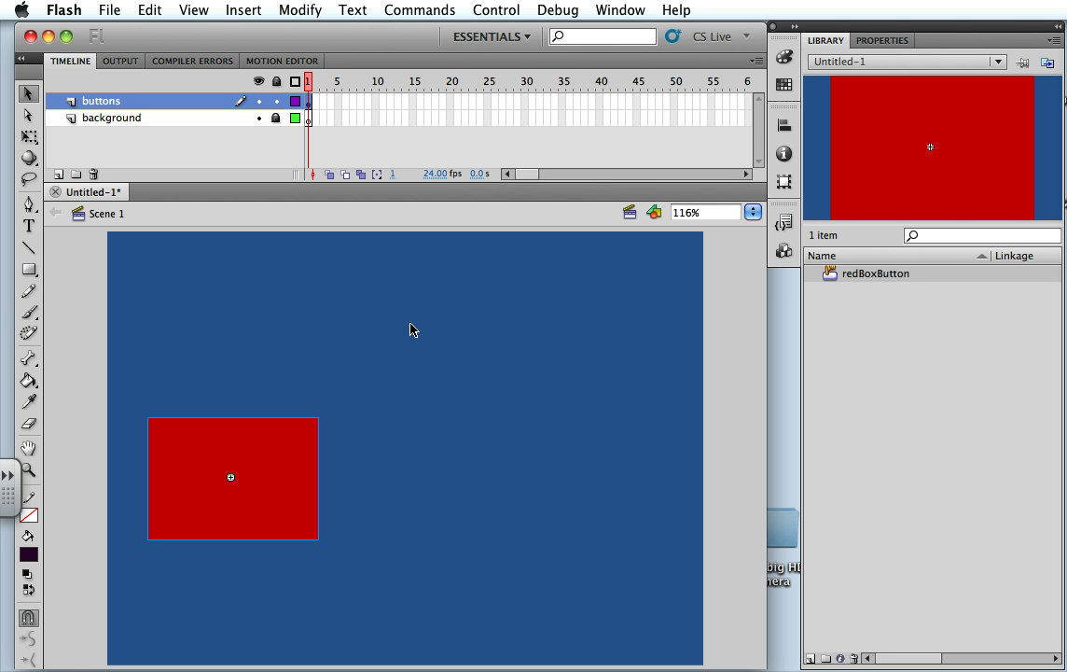